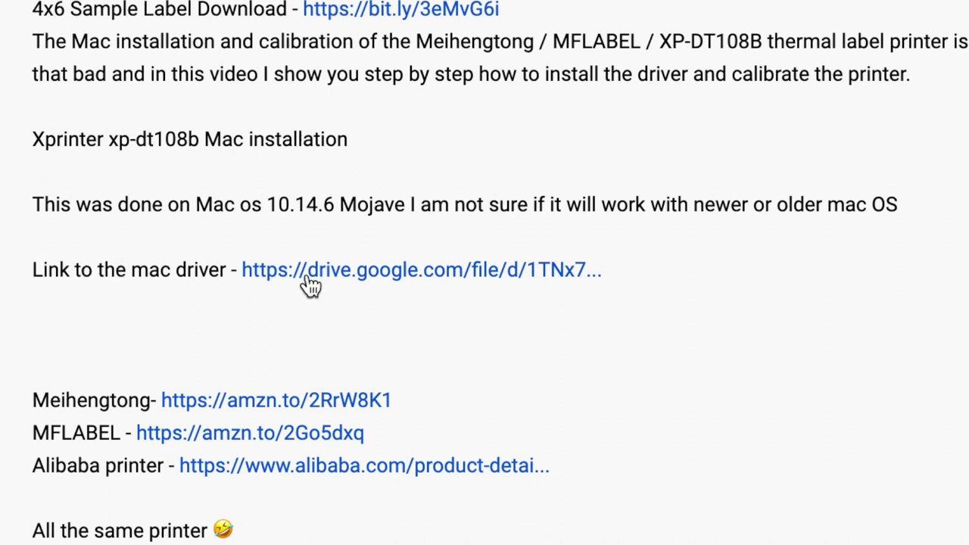
Download MACDRIVERRR.zip through the Mac driver's Google Drive link, accepting the download without a virus scan, and unpack the archive
click(307, 276)
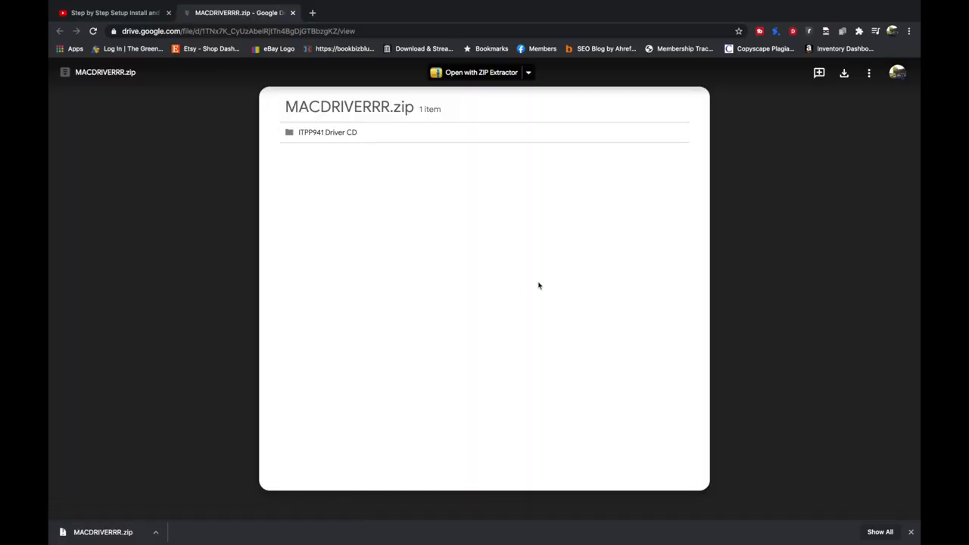
click(844, 77)
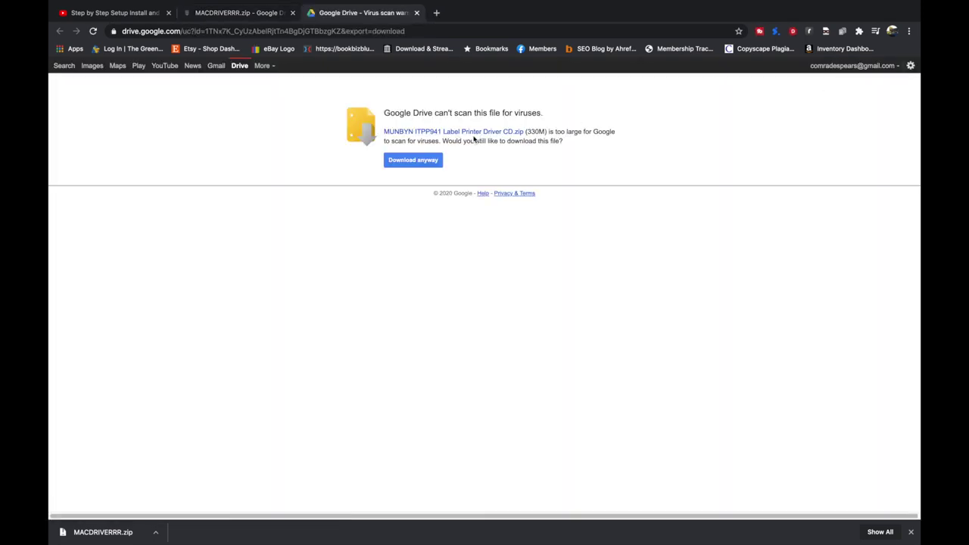
click(410, 161)
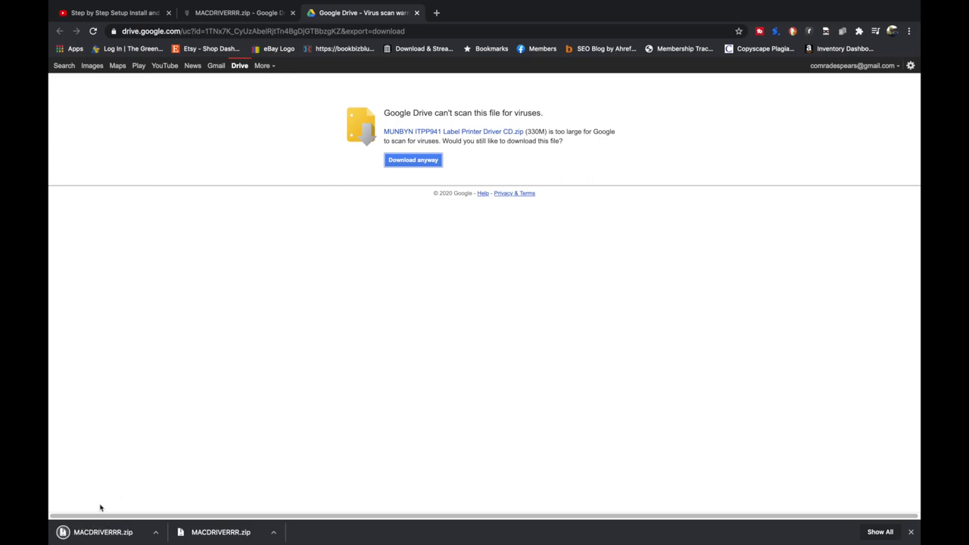
click(85, 533)
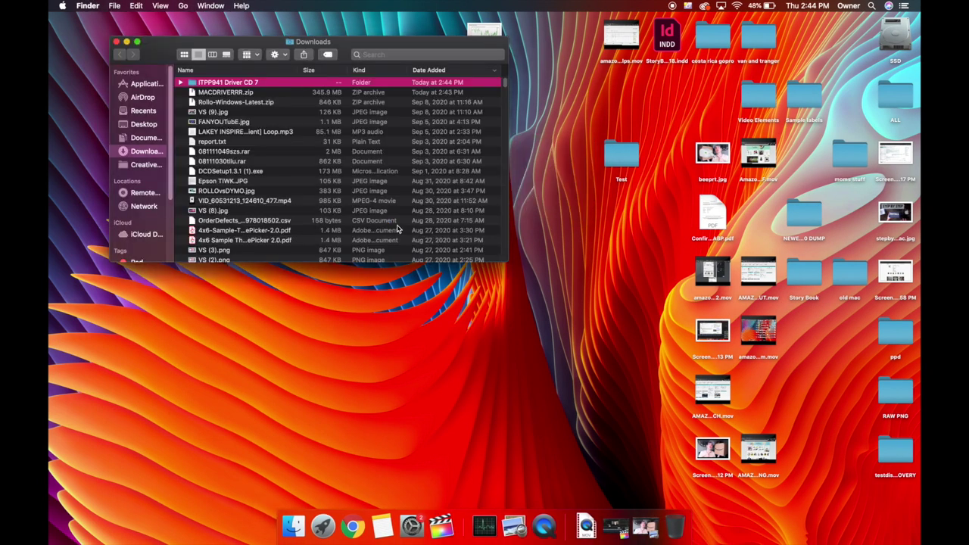
Launch LabelPrinter.pkg from LabelPrinter_driver_v1.1.dmg in the MAC folder of ITPP941 Driver CD 7
double_click(225, 84)
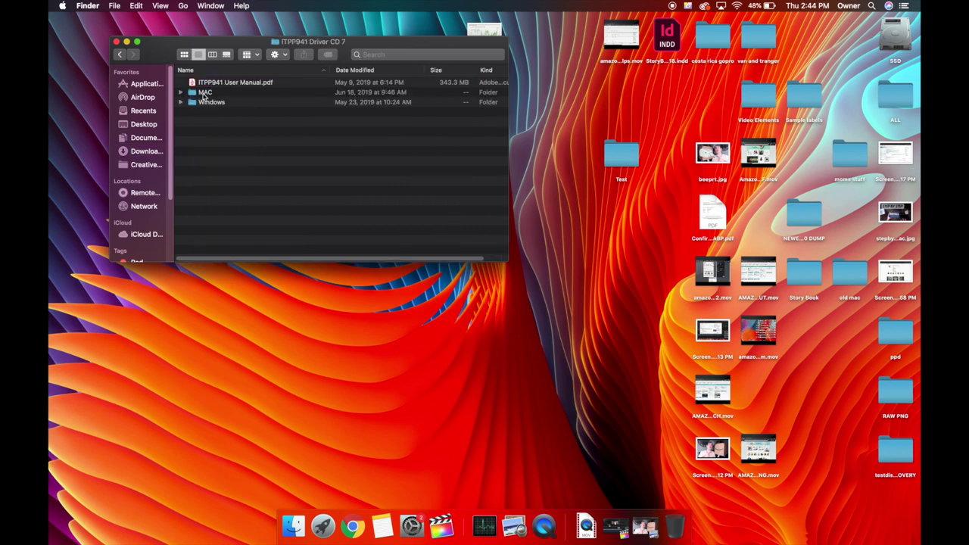
double_click(204, 92)
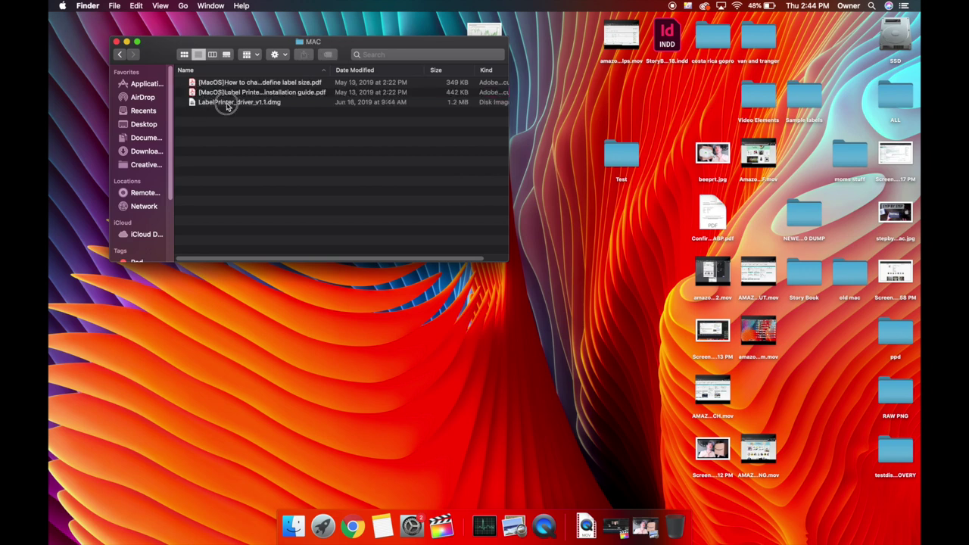
double_click(226, 103)
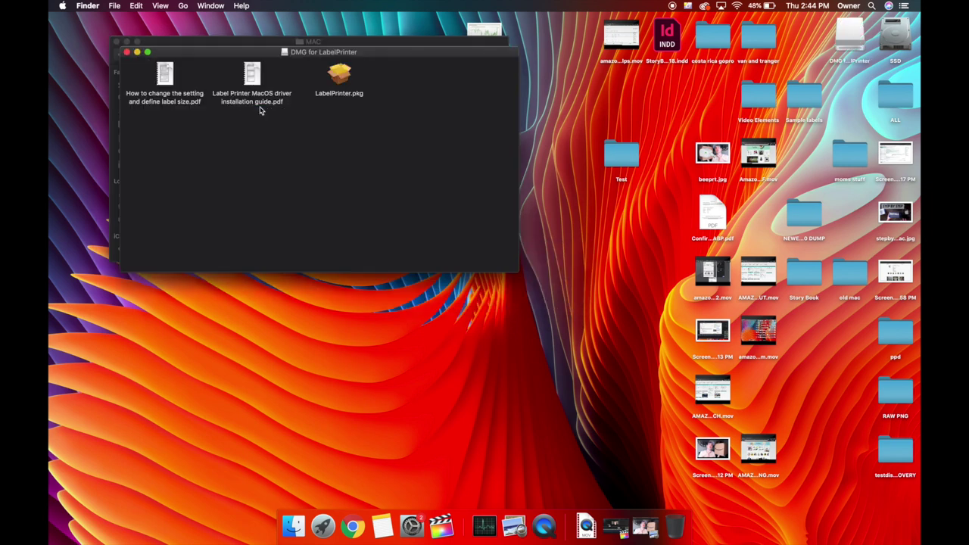
double_click(343, 87)
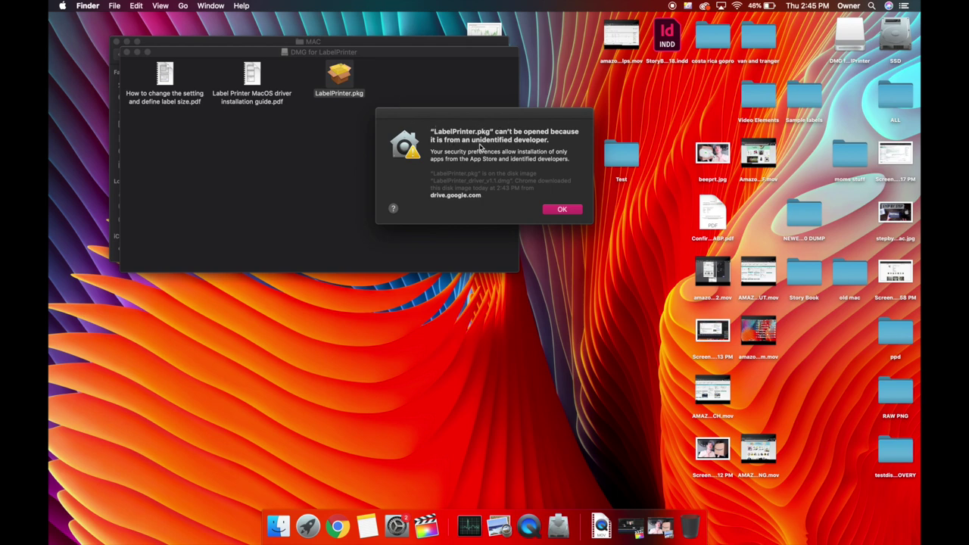
Allow the blocked LabelPrinter.pkg to open anyway in the Security & Privacy settings of System Preferences
click(398, 527)
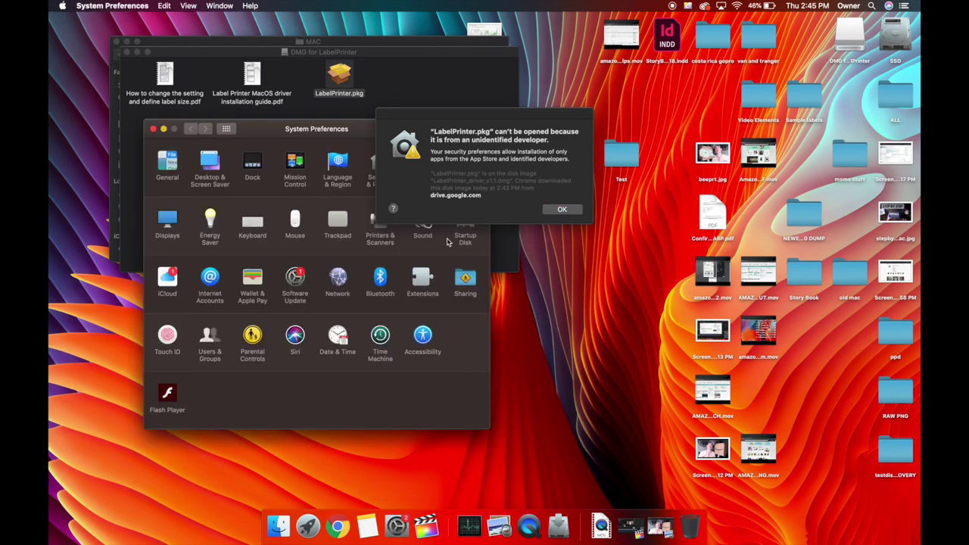
click(380, 162)
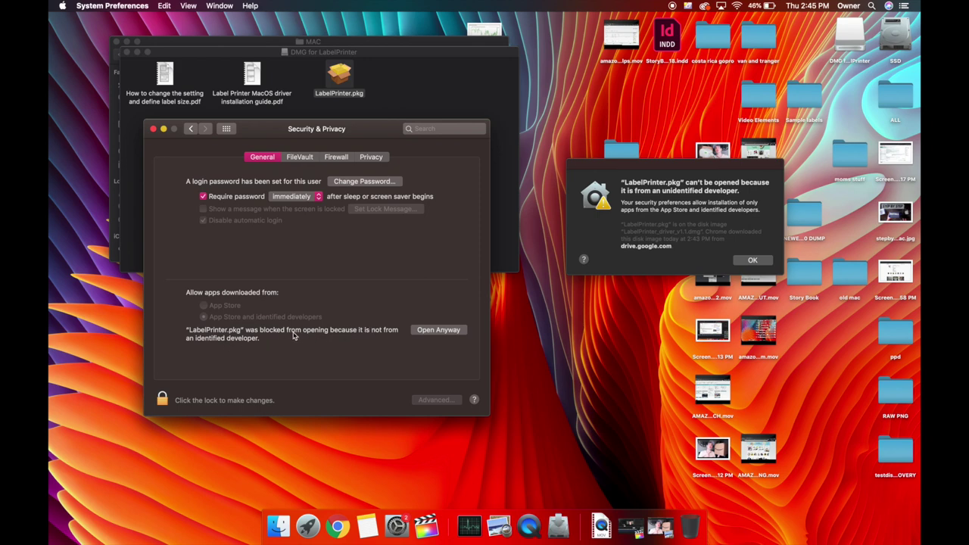
click(439, 330)
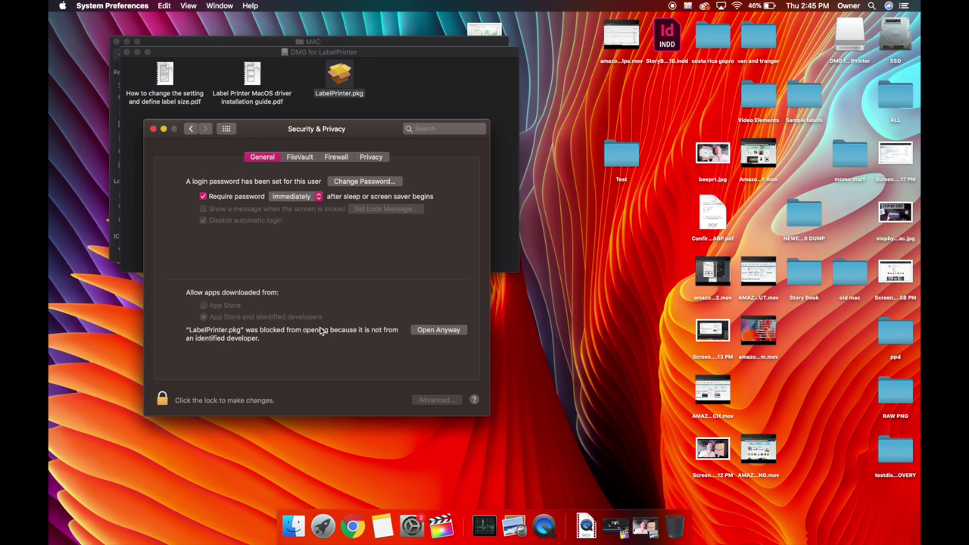
click(421, 331)
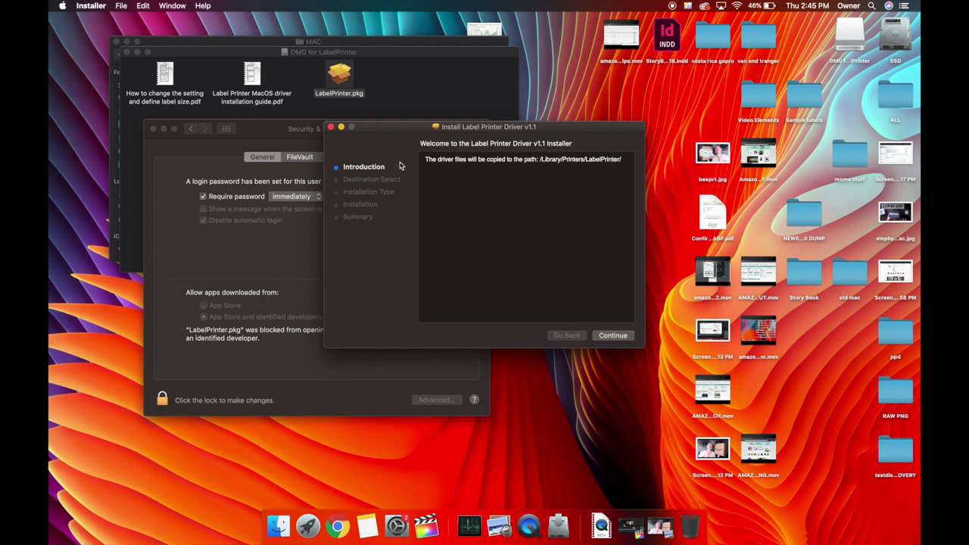
Run the standard install of Label Printer Driver v1.1, move its installer to the Trash and close the leftover windows
click(614, 336)
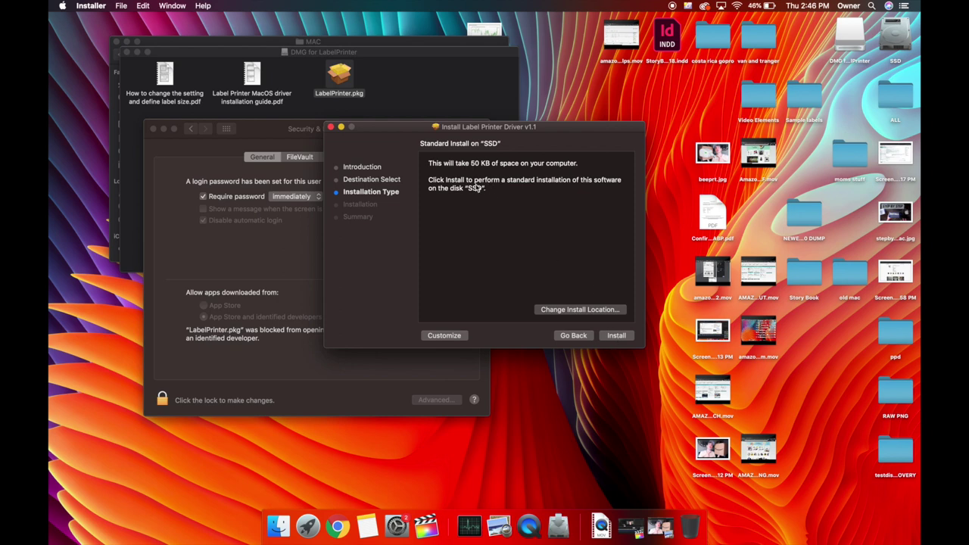
click(616, 336)
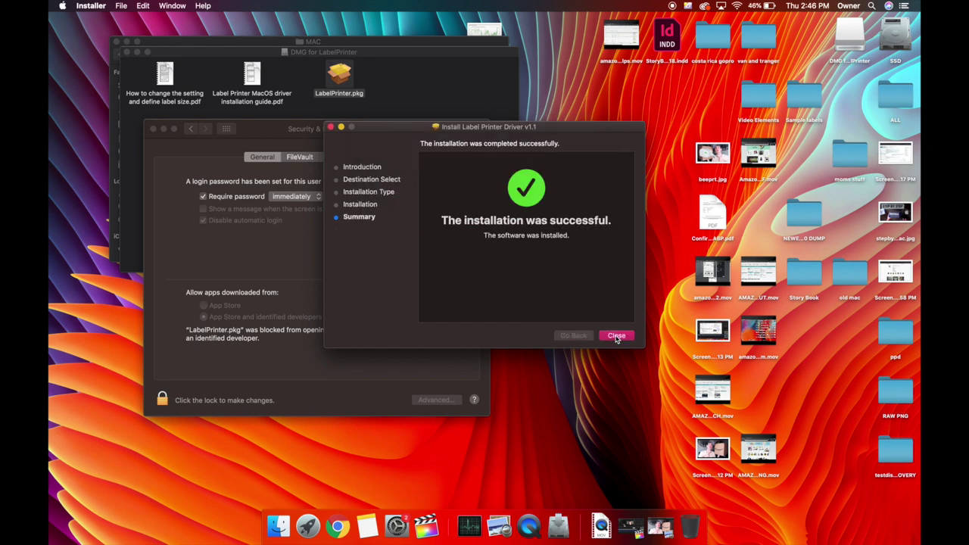
click(616, 337)
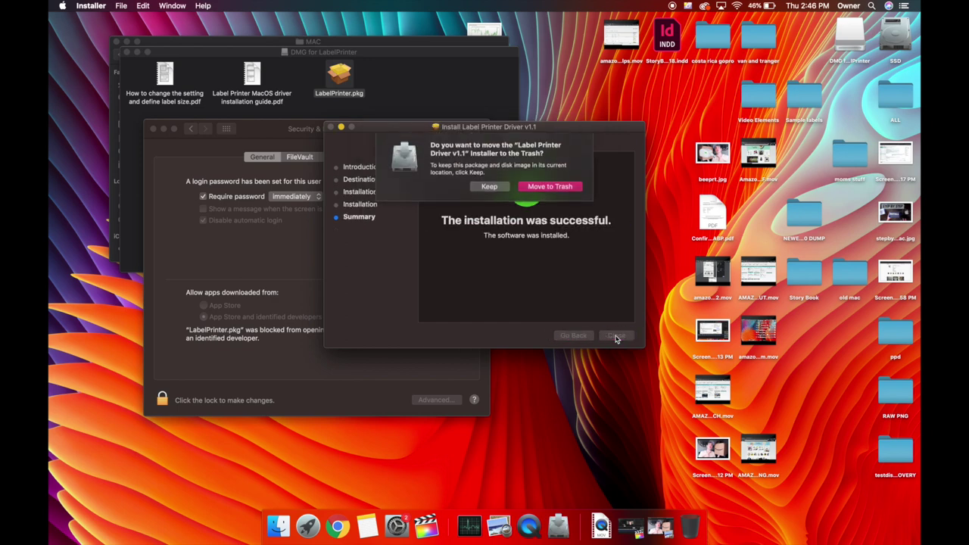
click(531, 189)
click(153, 129)
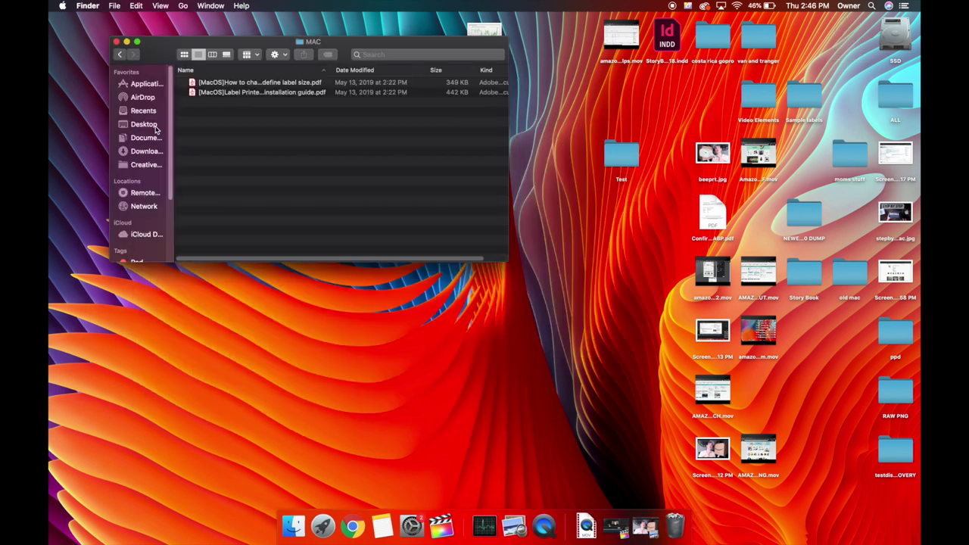
click(118, 42)
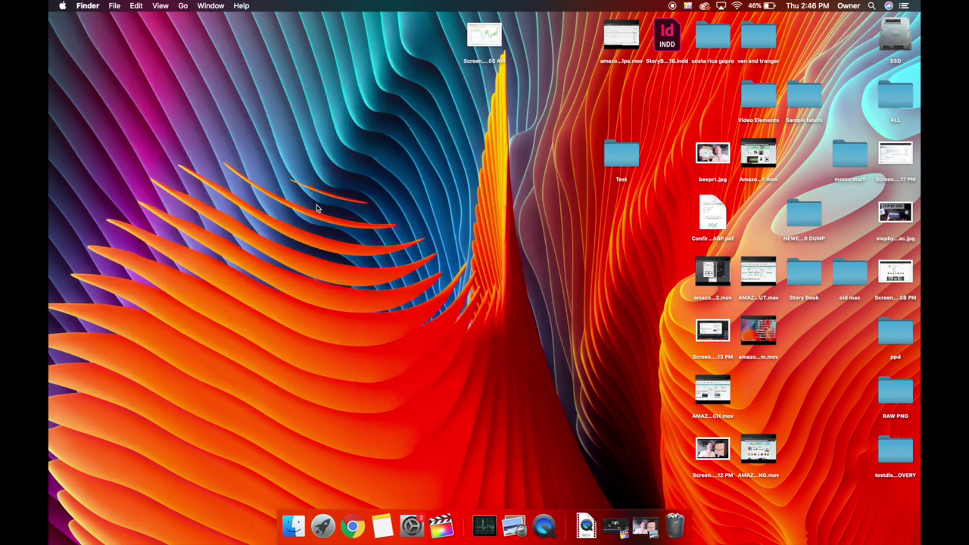
Open the Printers & Scanners settings and start adding the USB printer MFLABEL DT425A
click(871, 6)
text(prin)
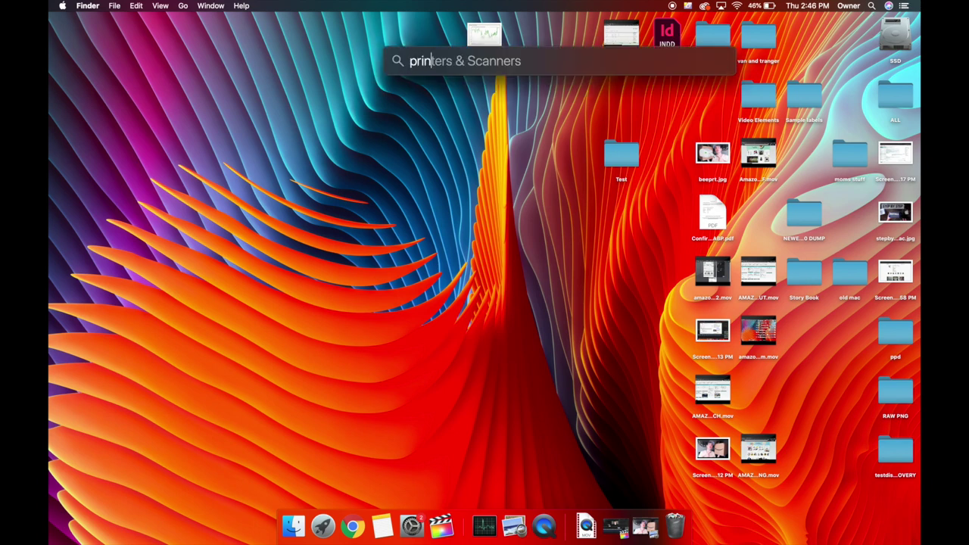
key(Return)
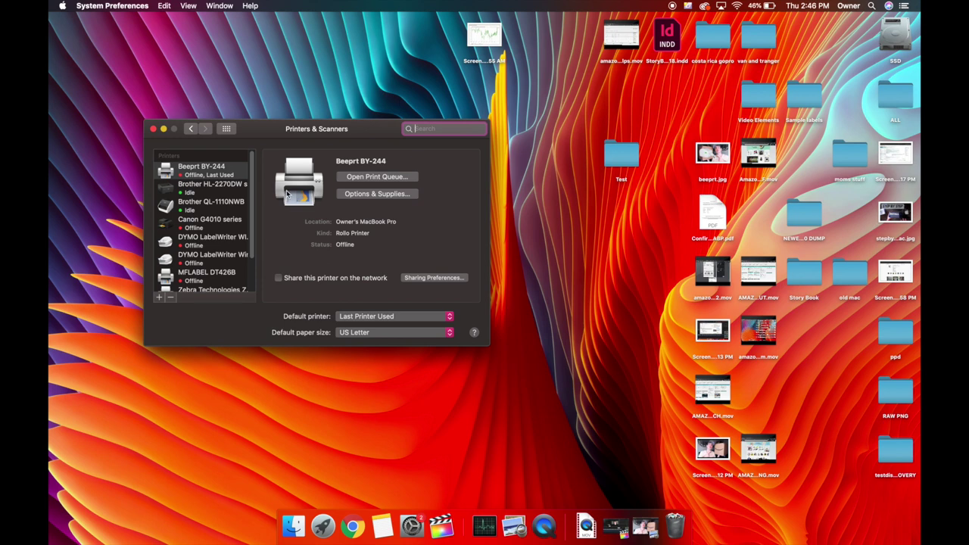
click(159, 299)
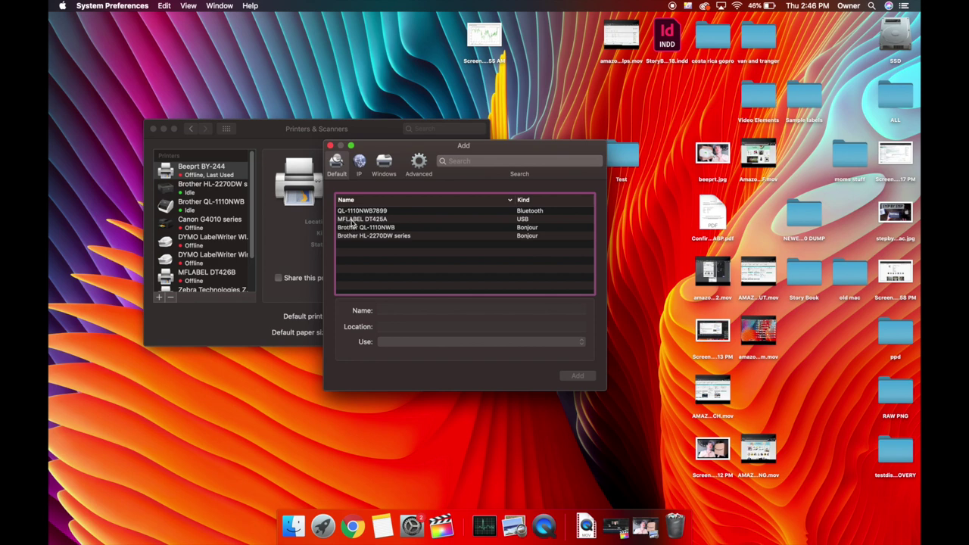
click(352, 220)
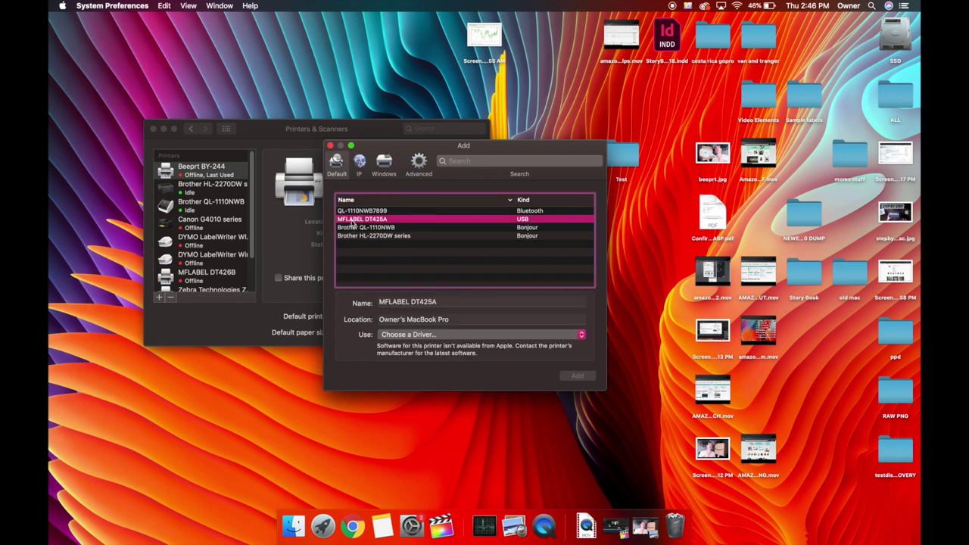
Assign the LabelPrinter Label Printer driver to MFLABEL DT425A, filtering the printer software by "label printer", and add the printer
click(388, 338)
click(387, 339)
click(386, 339)
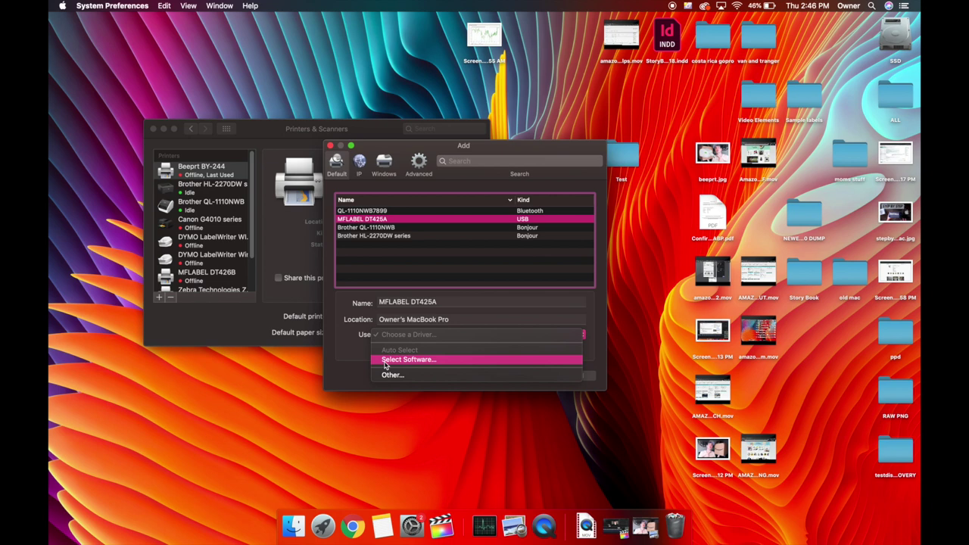
click(385, 362)
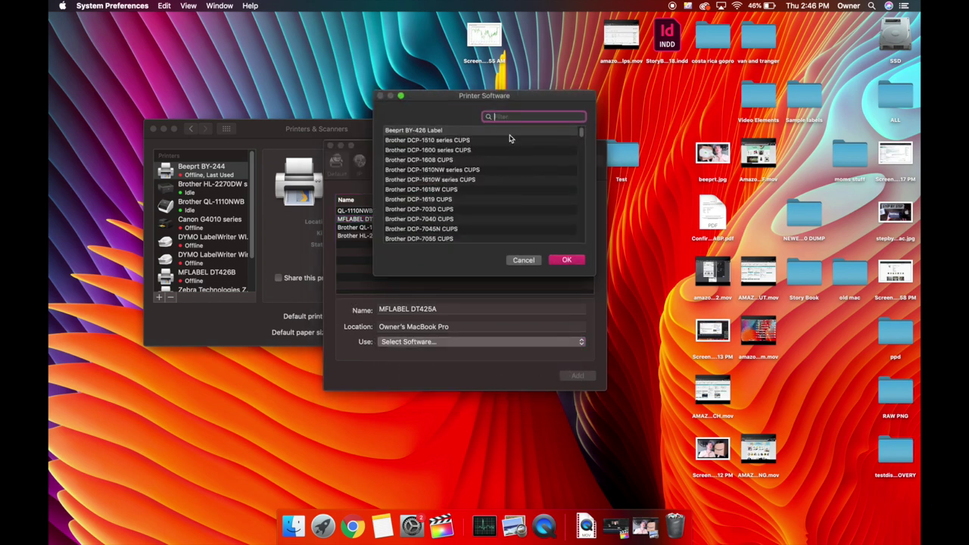
text(labelpr)
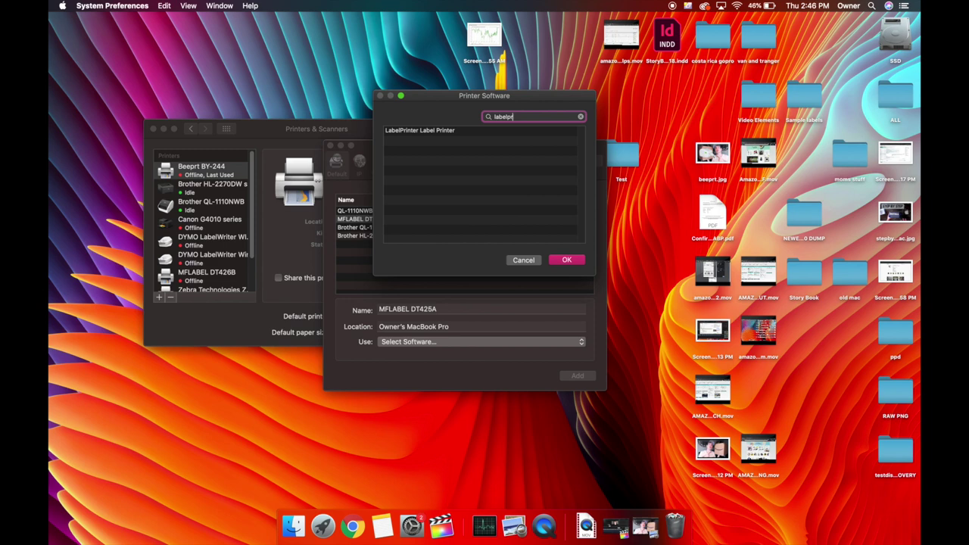
text(in)
key(BackSpace)
key(BackSpace)
text(printer)
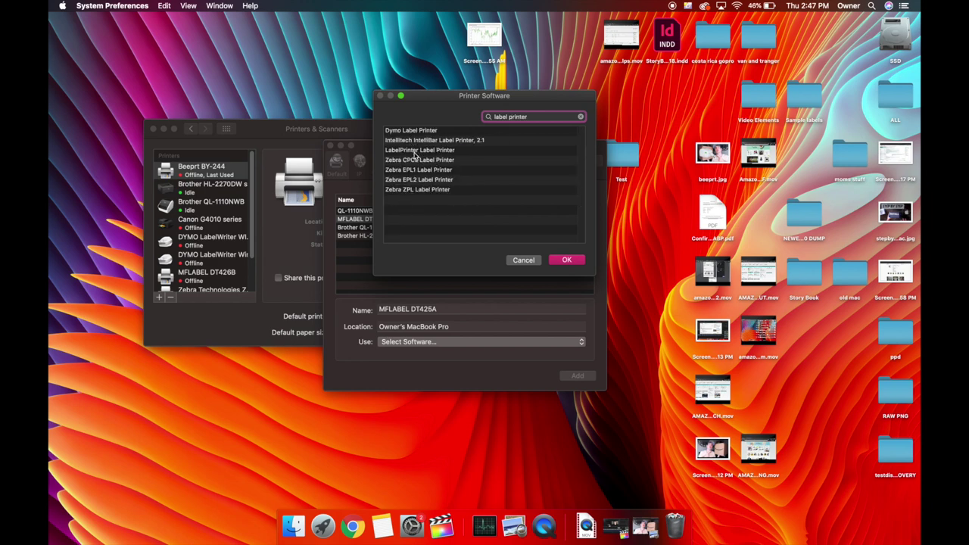
click(415, 152)
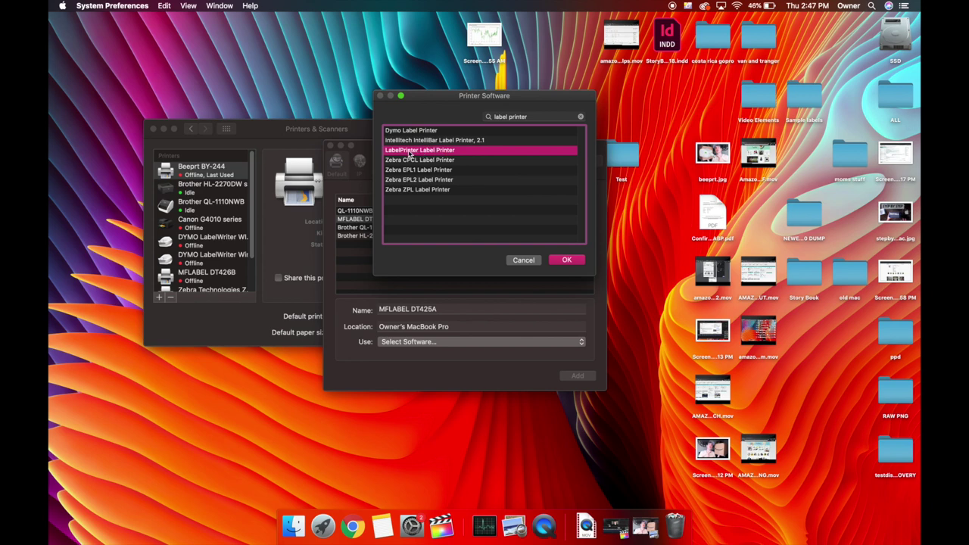
click(565, 259)
click(576, 376)
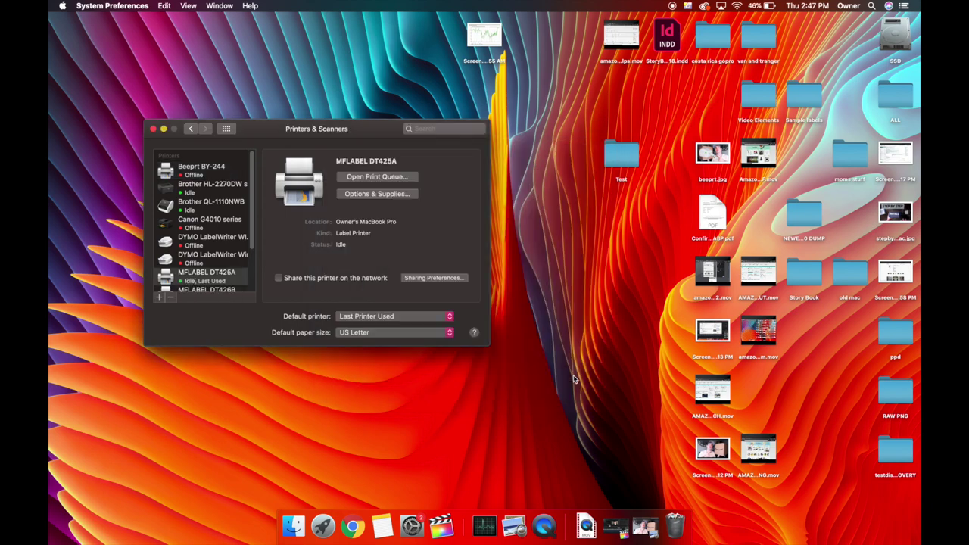
Switch to Chrome and open the 4x6 sample label PDF from the test print post on fulfilledmerchant.com
click(353, 524)
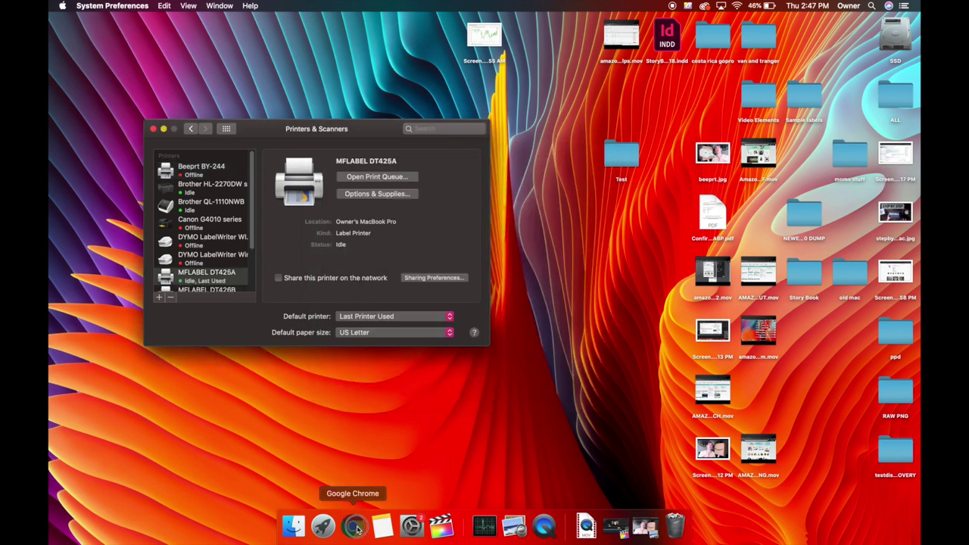
click(396, 31)
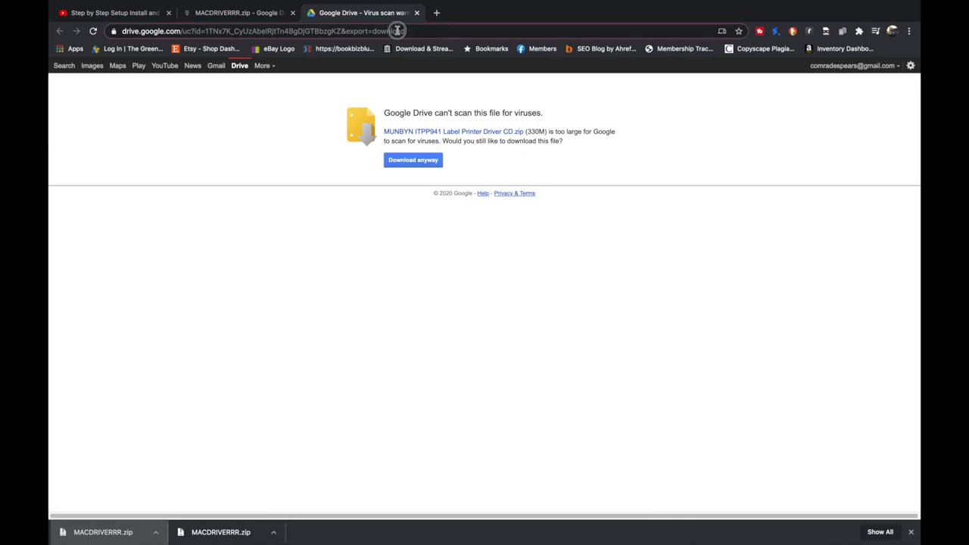
text(fu)
key(Return)
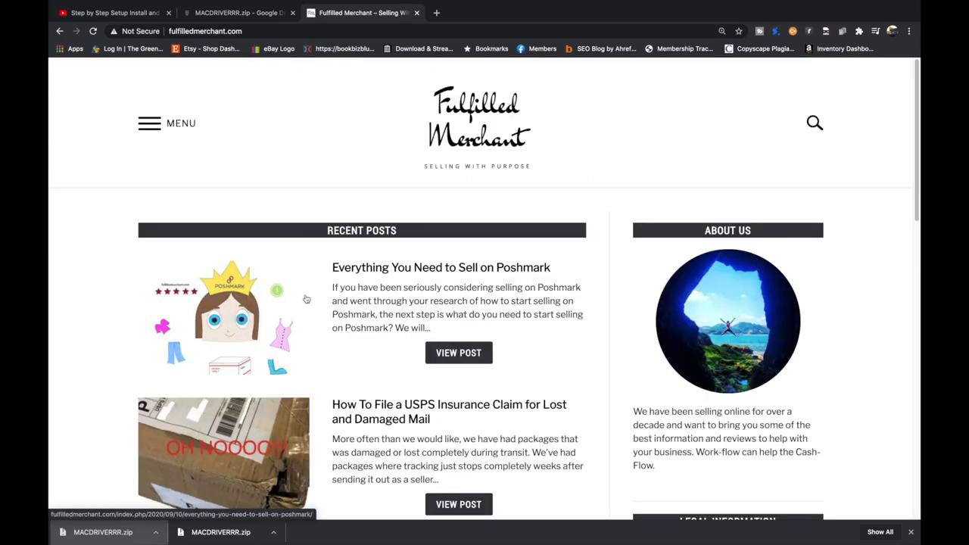
scroll(307, 299, down, 10)
click(256, 291)
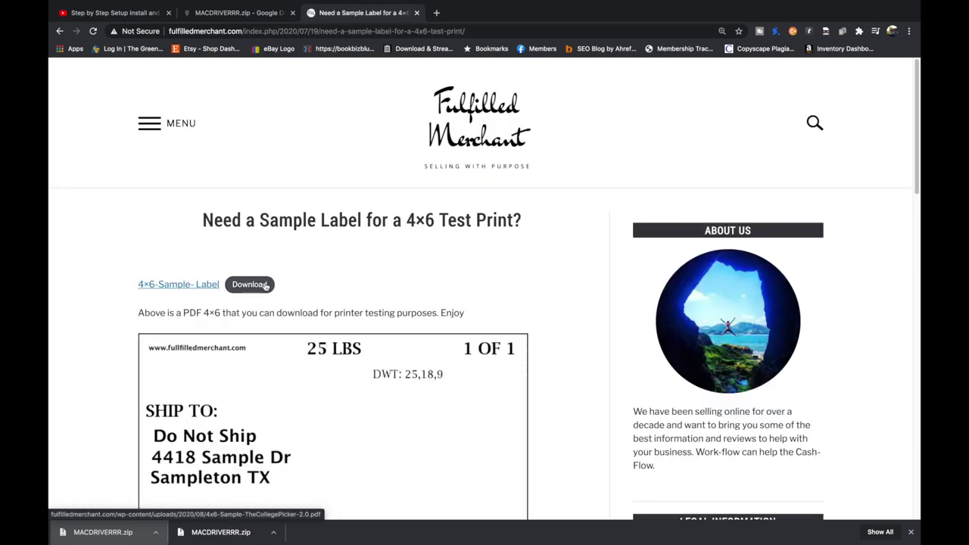
click(257, 291)
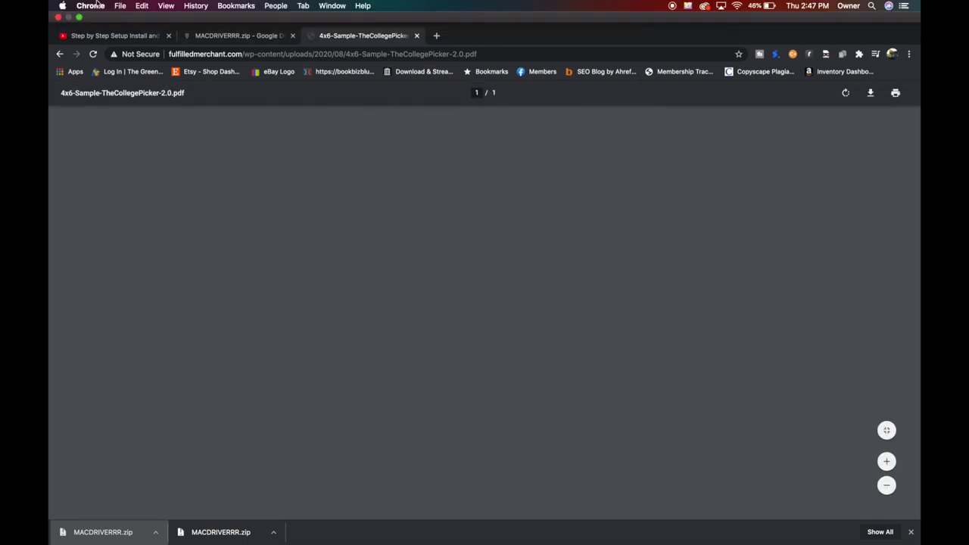
Start printing the sample label with MFLABEL DT425A as the destination and 4.00x6.00" as the paper size
click(119, 6)
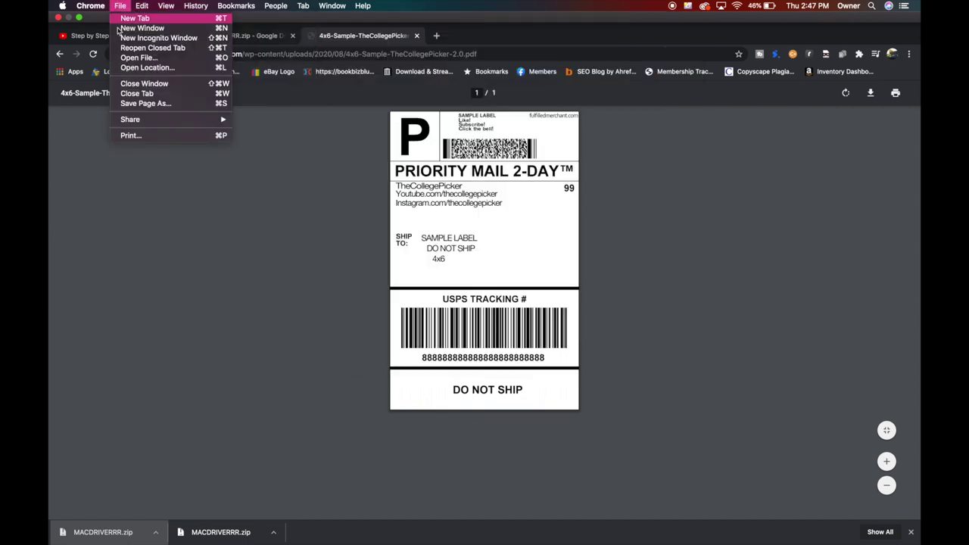
click(125, 135)
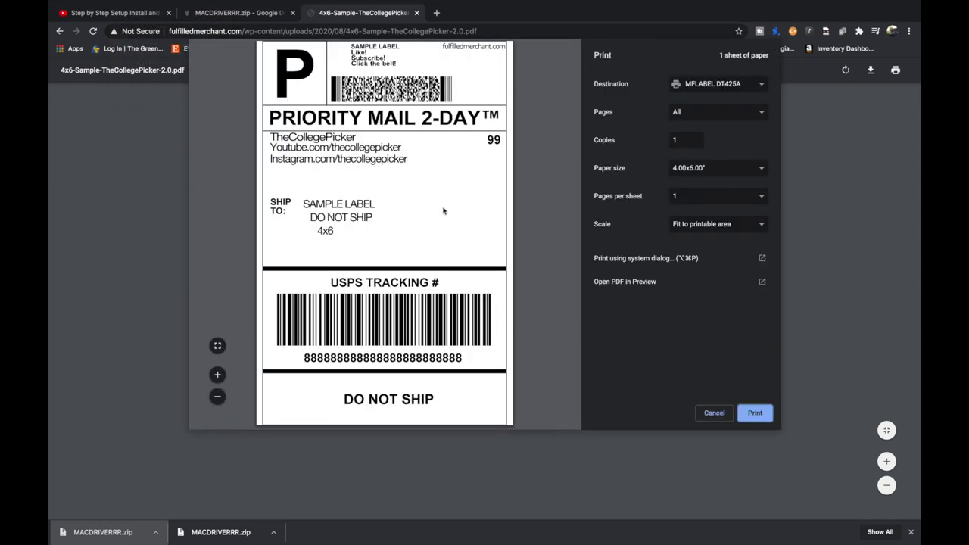
click(696, 84)
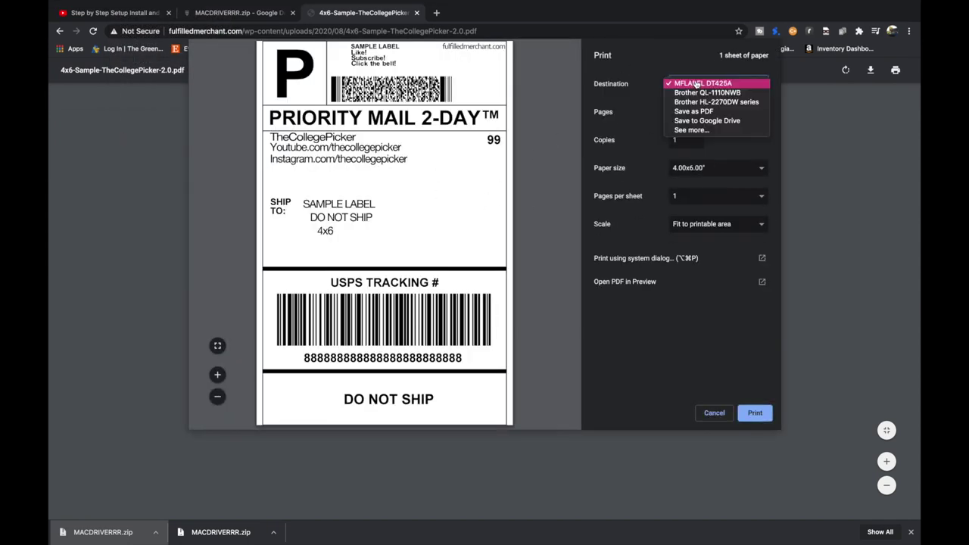
click(677, 86)
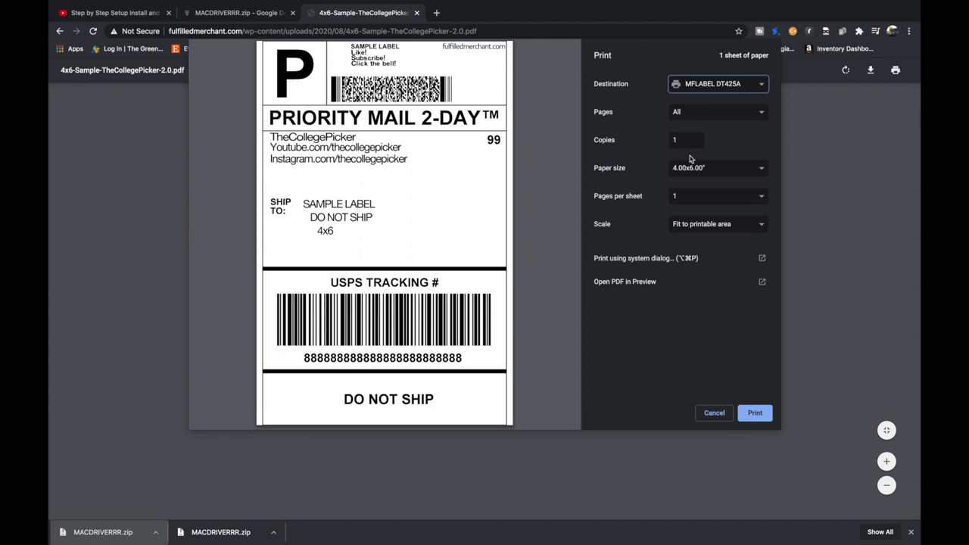
click(687, 168)
click(687, 166)
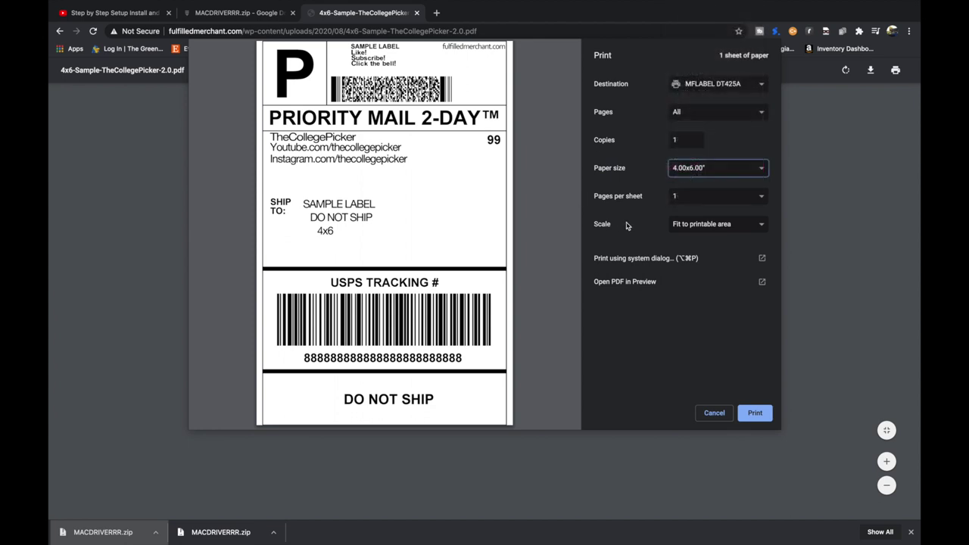
Compare the Fit to paper scale option, set the scale to Fit to printable area and print the sample label
click(697, 225)
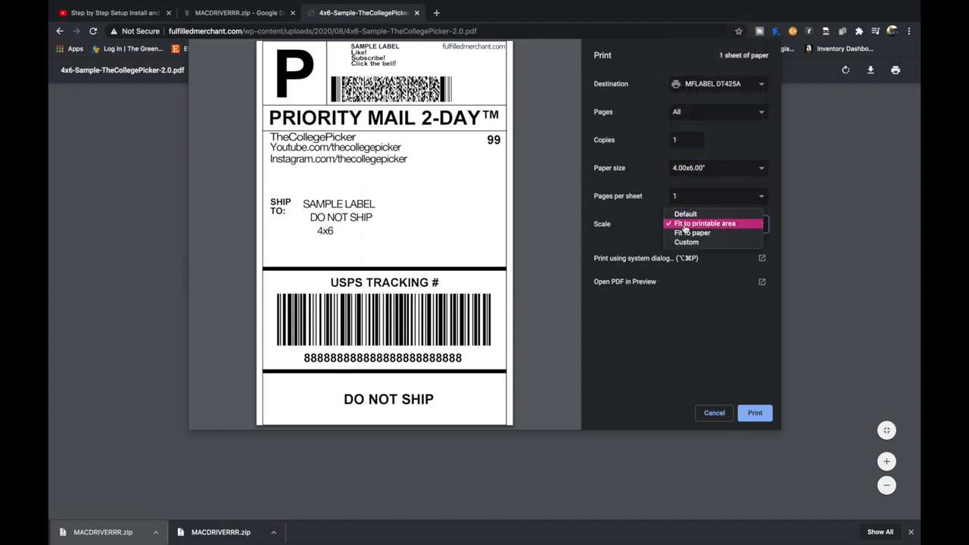
click(682, 233)
click(682, 225)
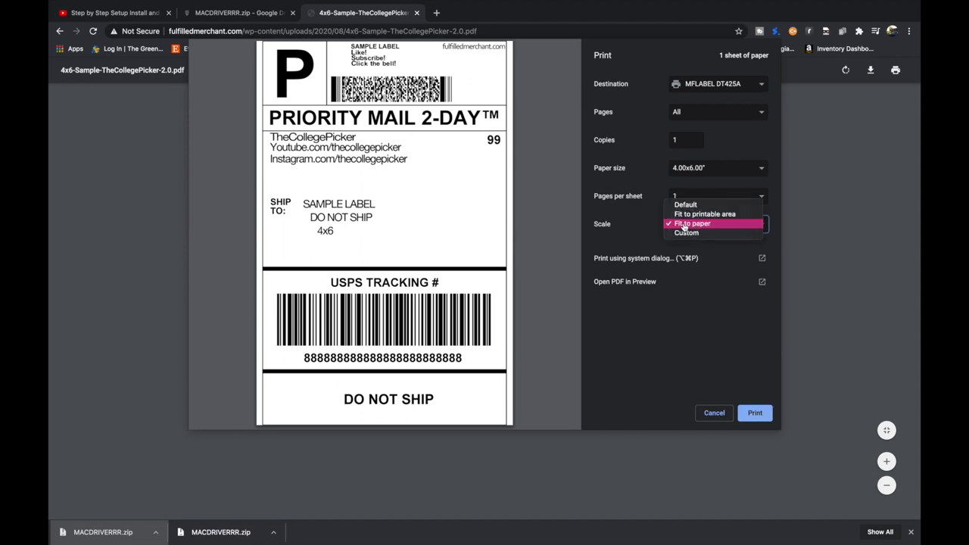
click(681, 214)
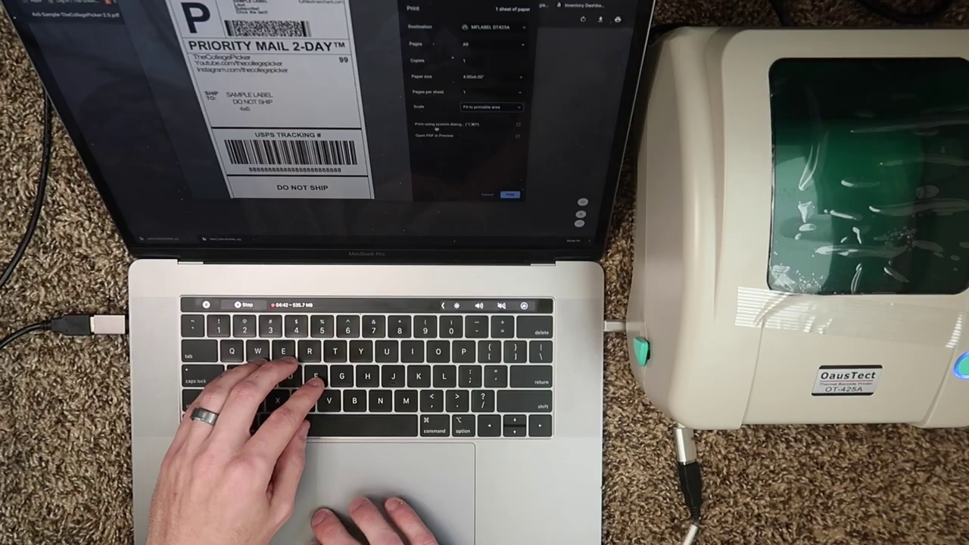
click(509, 196)
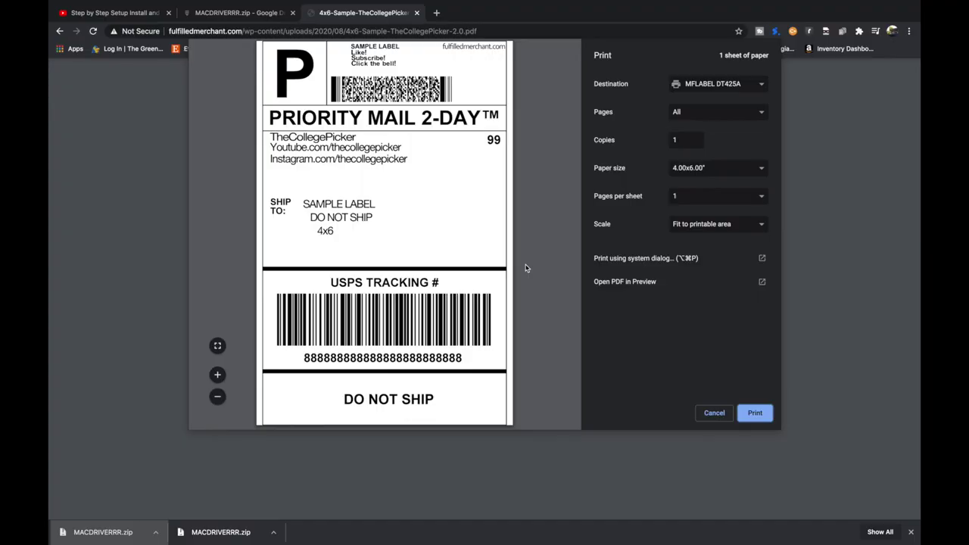
Open the system print dialog for the label and set the darkness to 8 in the Printer Features
click(623, 259)
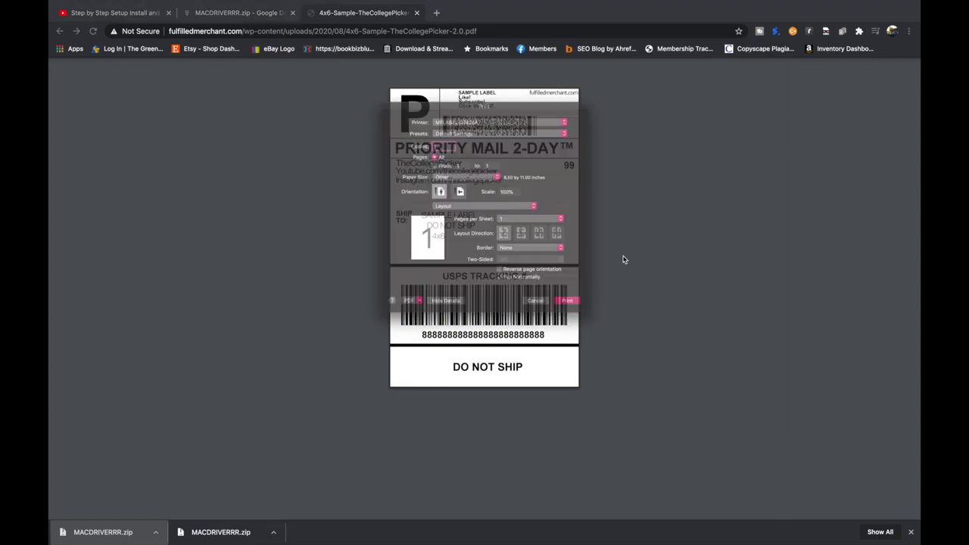
click(464, 211)
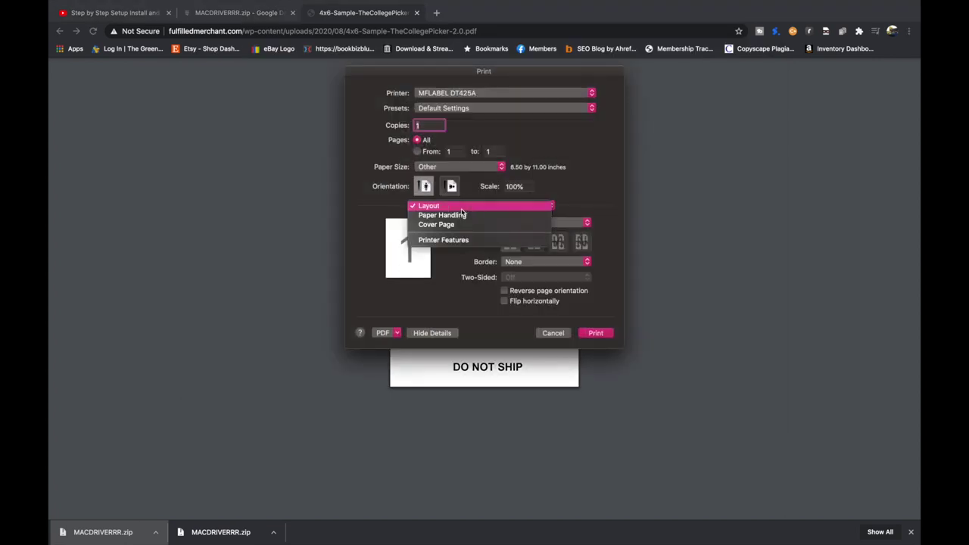
click(443, 240)
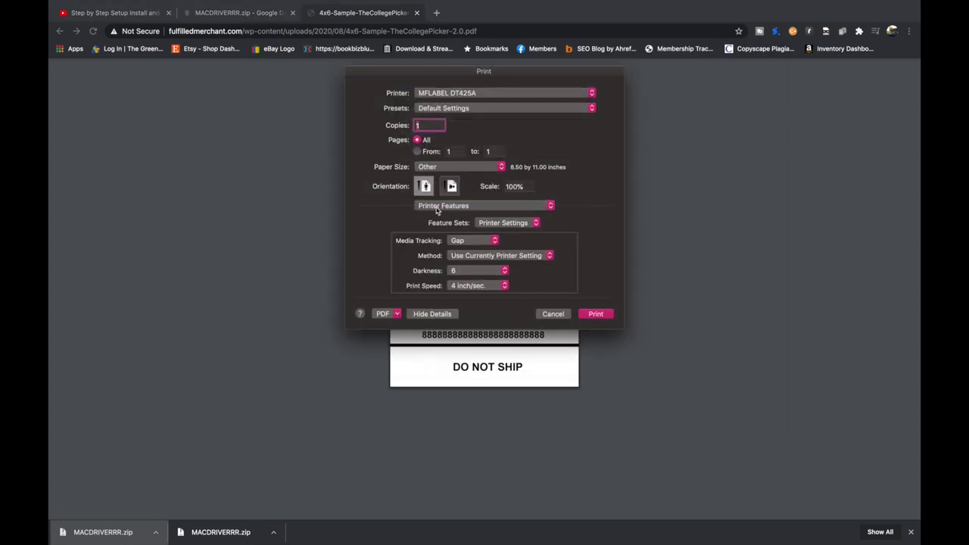
click(457, 271)
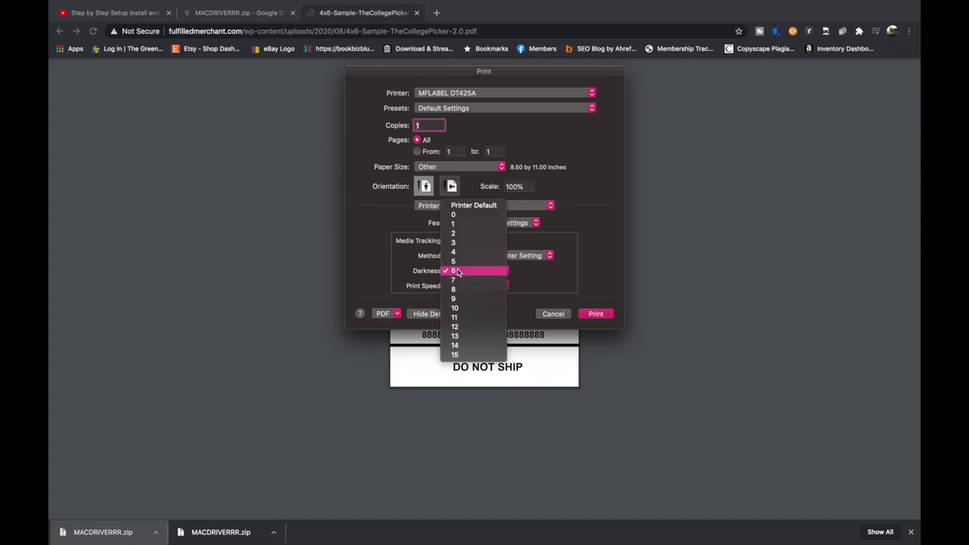
click(406, 268)
click(474, 273)
click(462, 290)
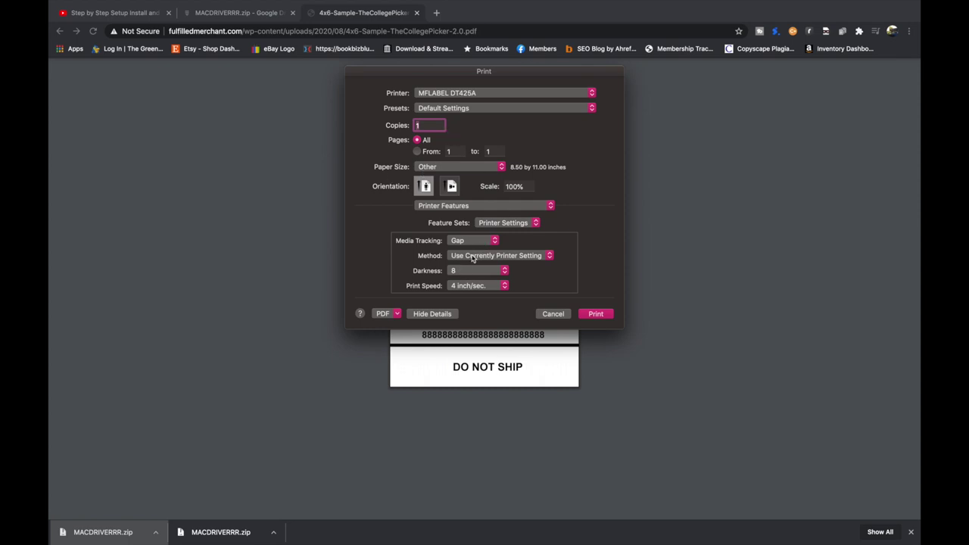
Apply the Last Used Settings preset and look through the available paper sizes without changing the size
click(472, 112)
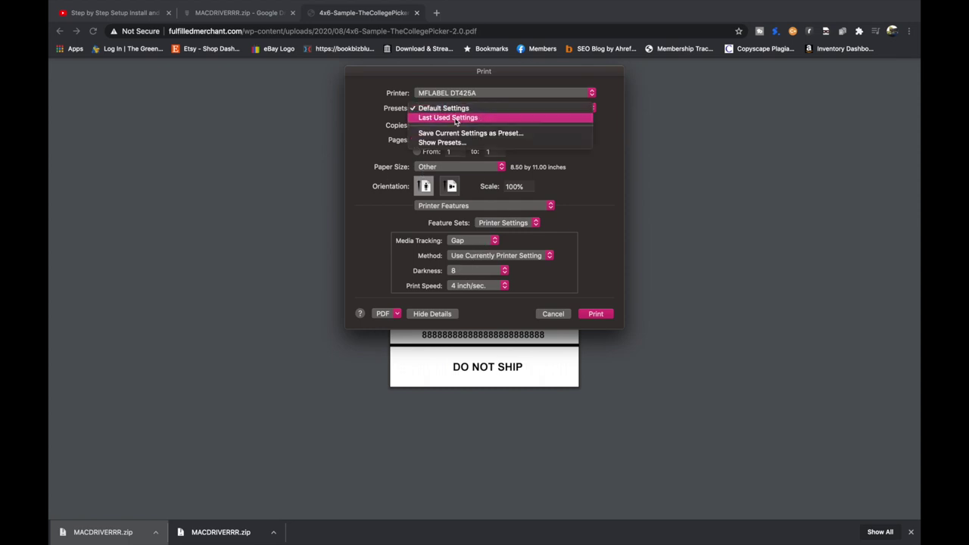
click(456, 119)
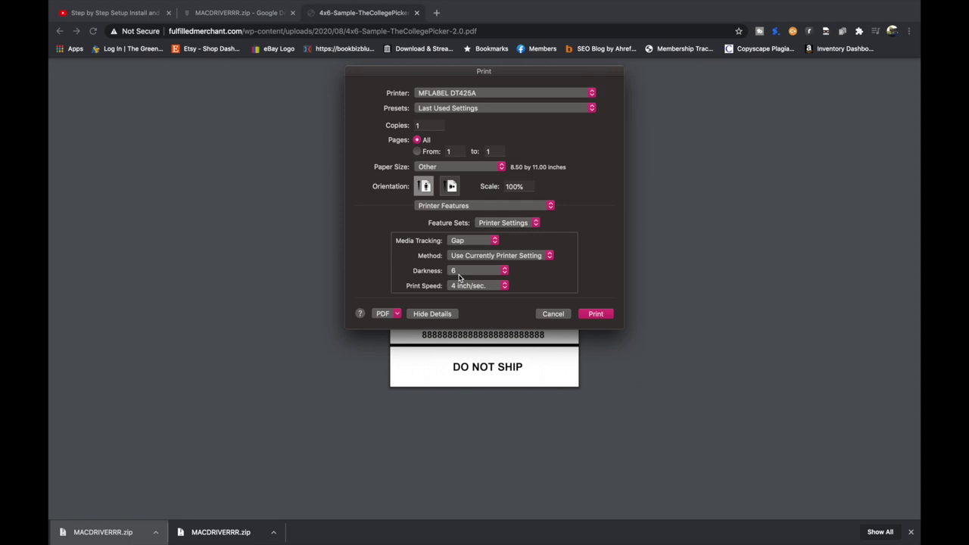
click(454, 166)
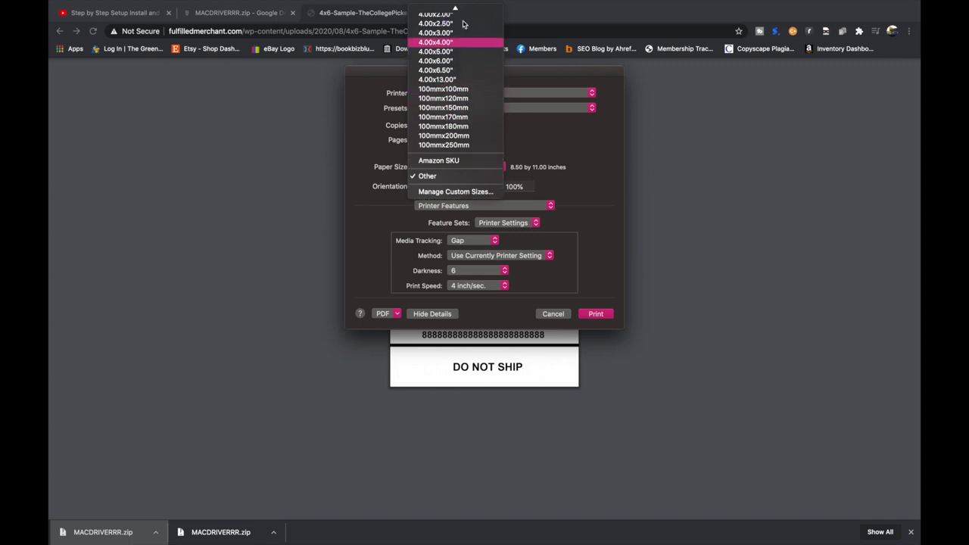
click(572, 201)
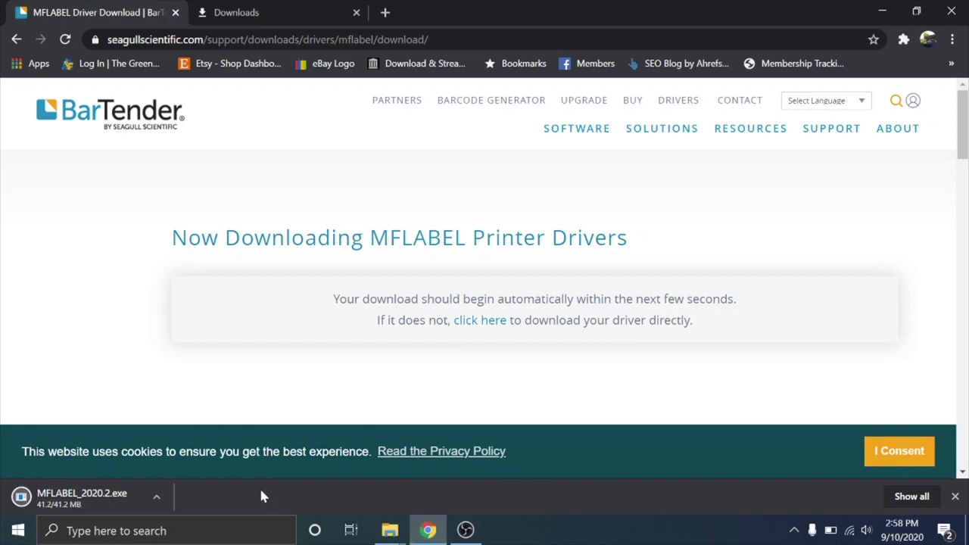
On the Windows computer, run MFLABEL_2020.2.exe, accept the license, unpack the drivers to the default directory and allow the Driver Wizard to start
click(120, 498)
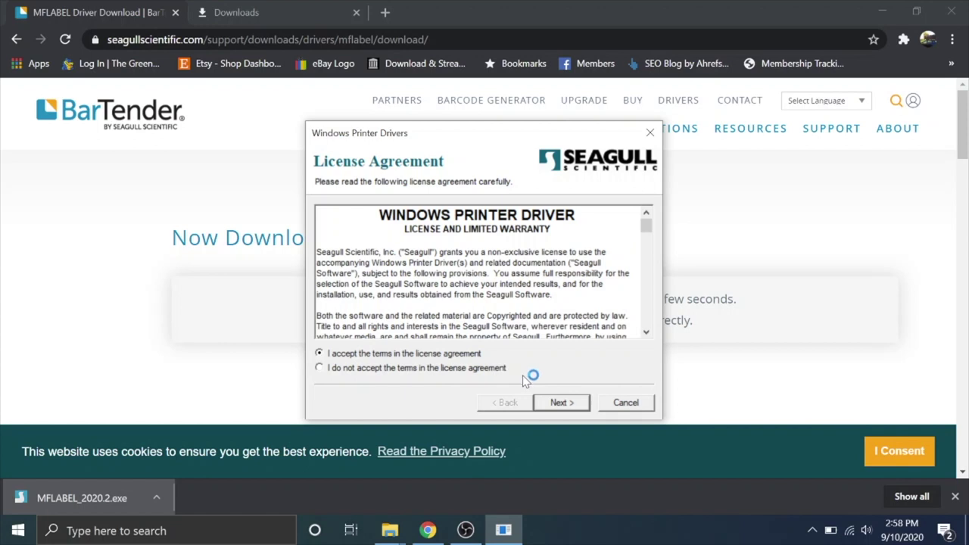
click(559, 403)
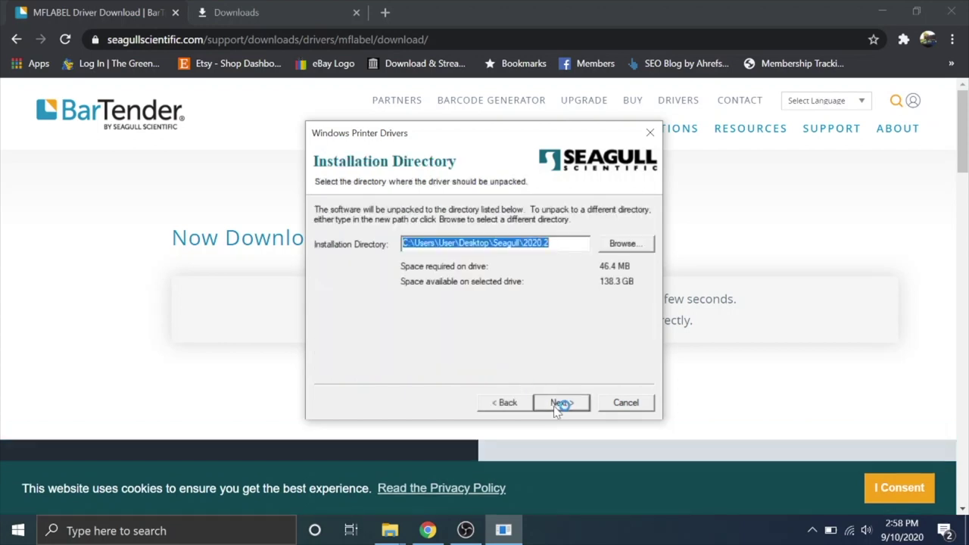
click(559, 402)
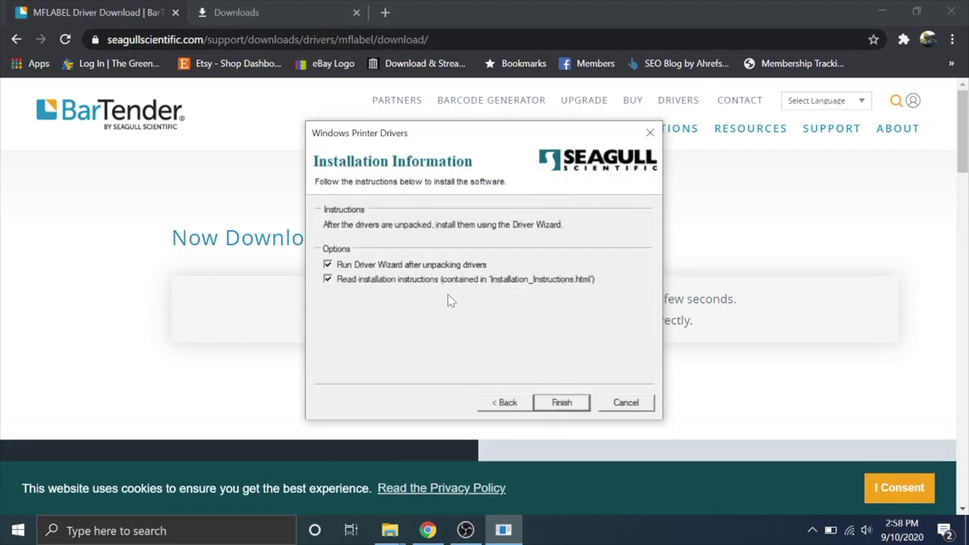
click(562, 403)
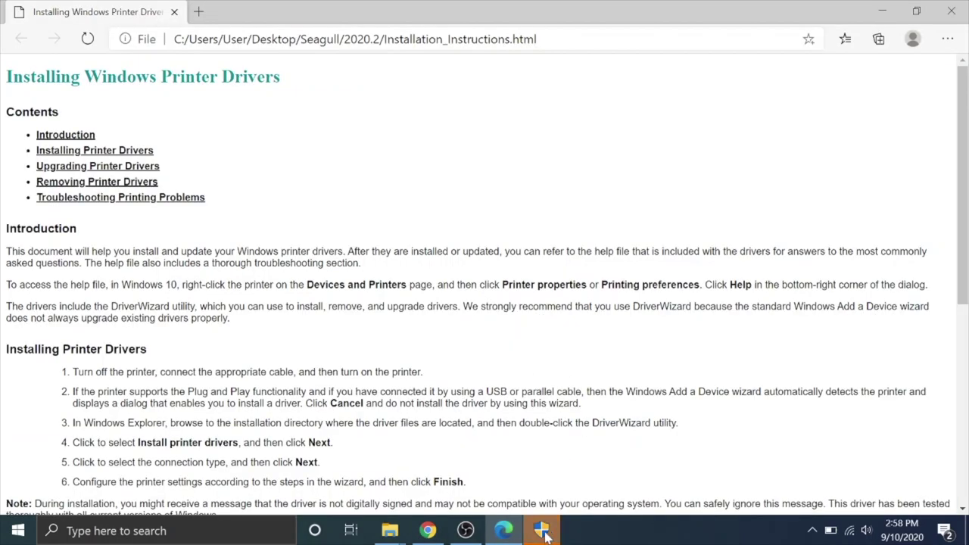
click(544, 532)
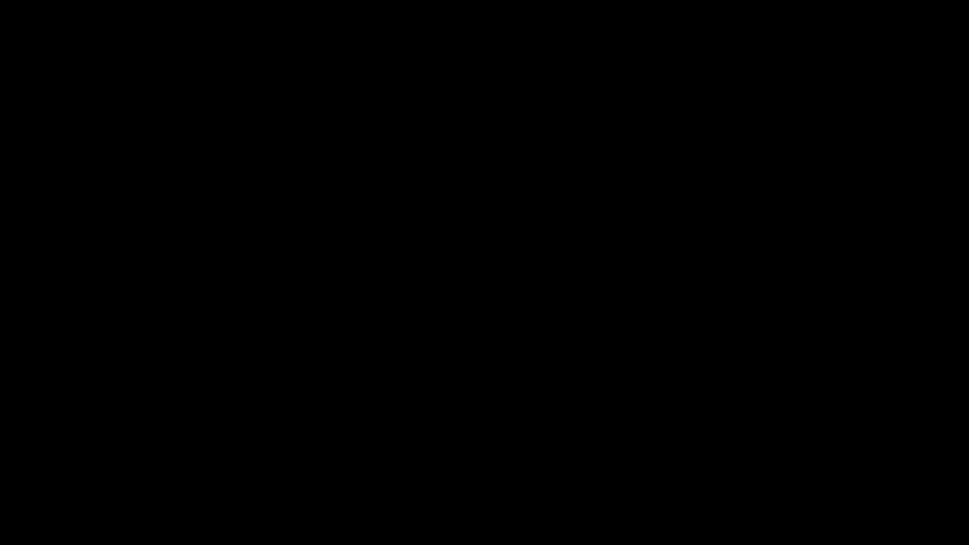
click(413, 376)
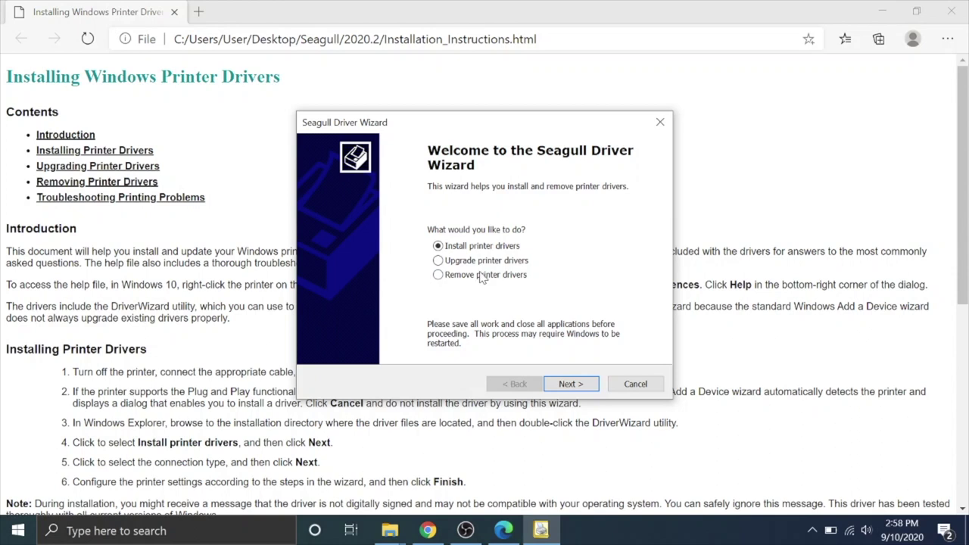
Install the driver for the Plug and Play printer MFLABEL DT425A, then close the wizard and minimize the installation instructions
click(571, 385)
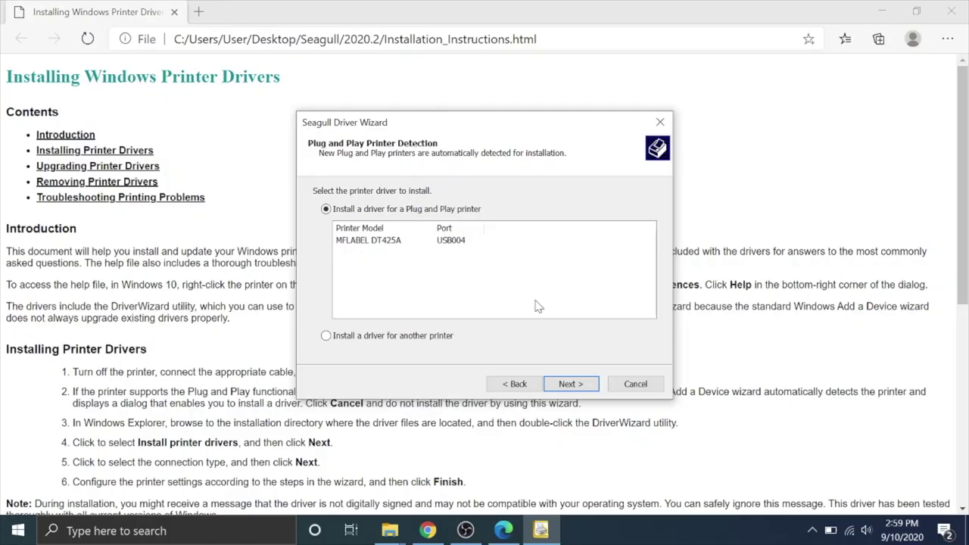
click(364, 241)
click(558, 387)
click(559, 389)
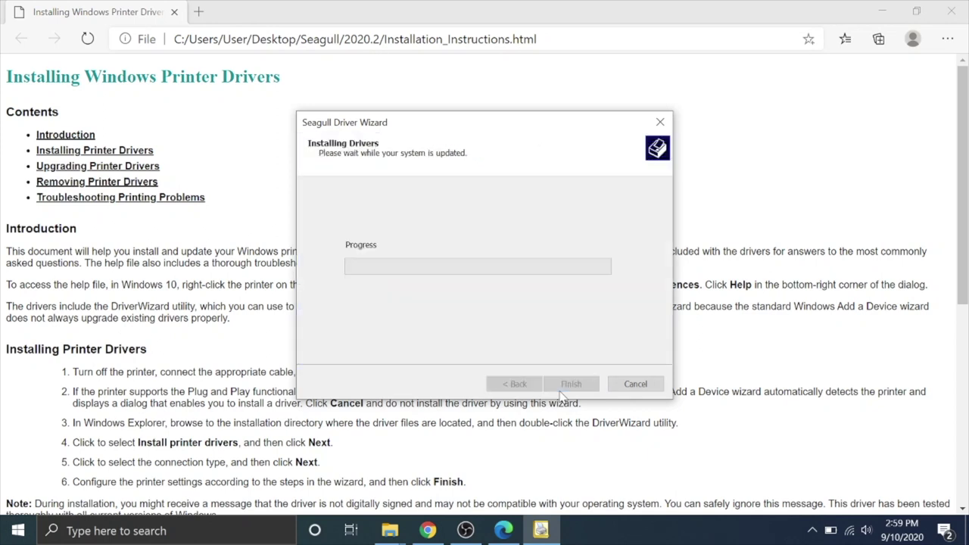
click(640, 385)
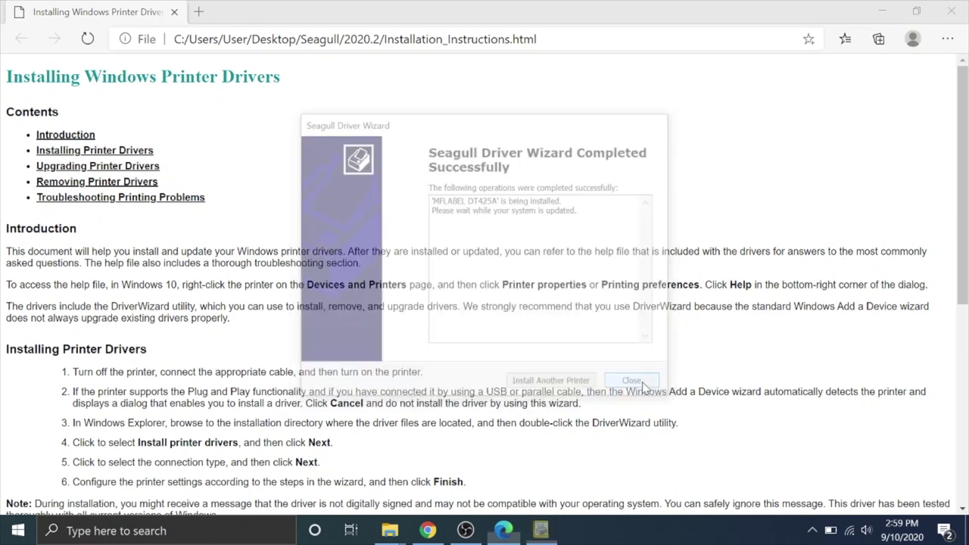
click(885, 11)
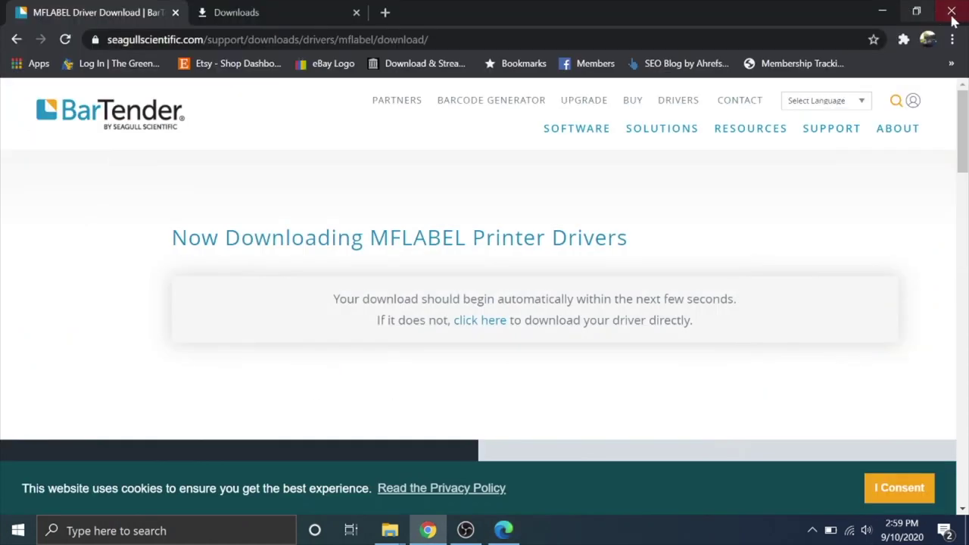
Search Windows for the Printers & scanners settings, manage MFLABEL DT425A and print a test page
key(super)
text(prin)
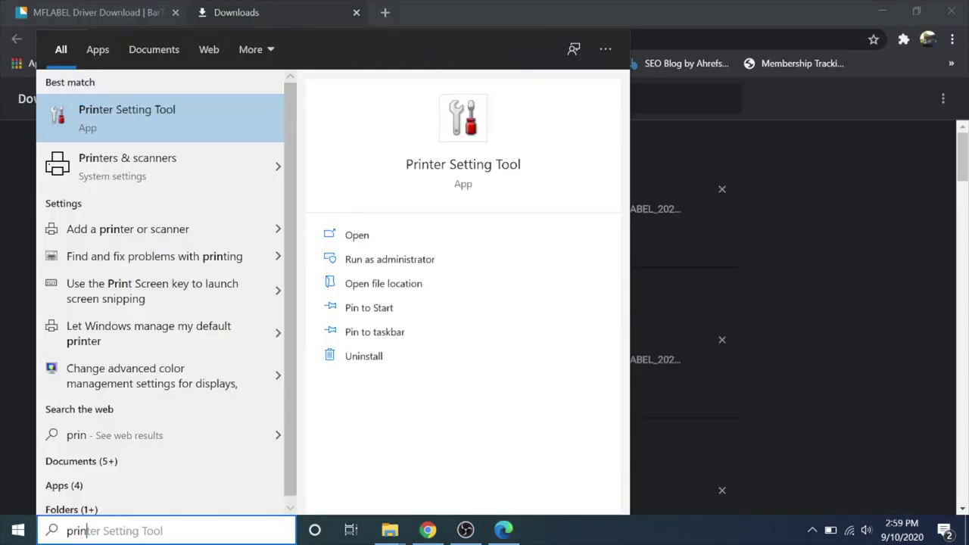
click(177, 176)
scroll(734, 262, down, 1)
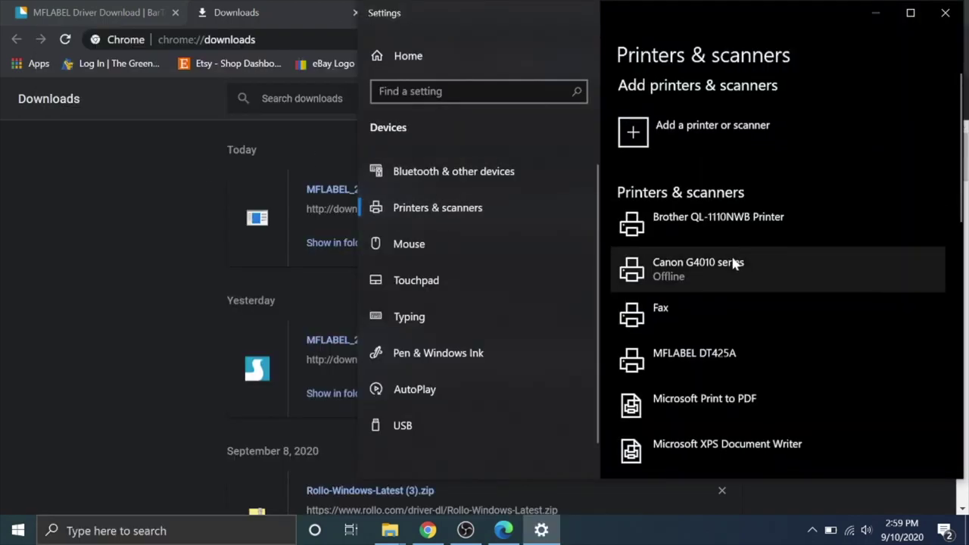
click(672, 355)
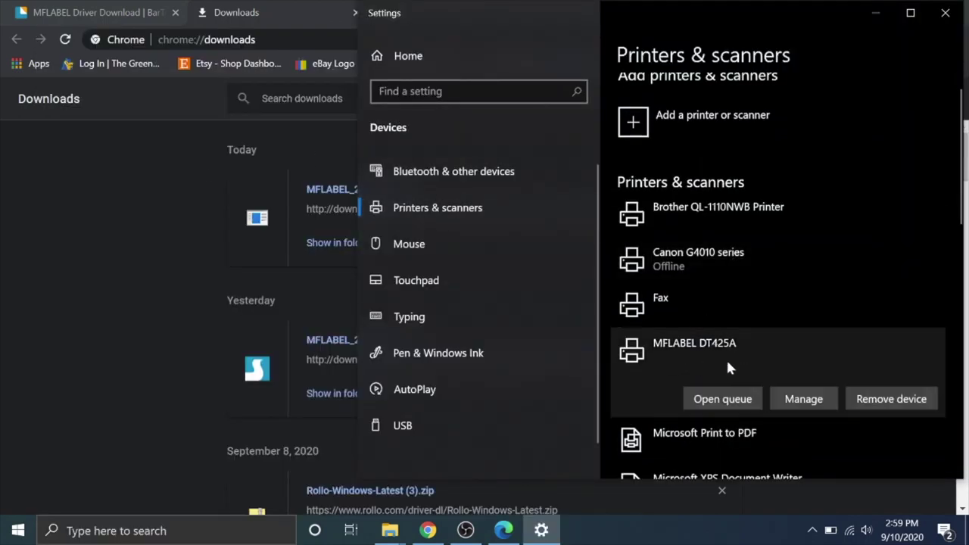
click(799, 395)
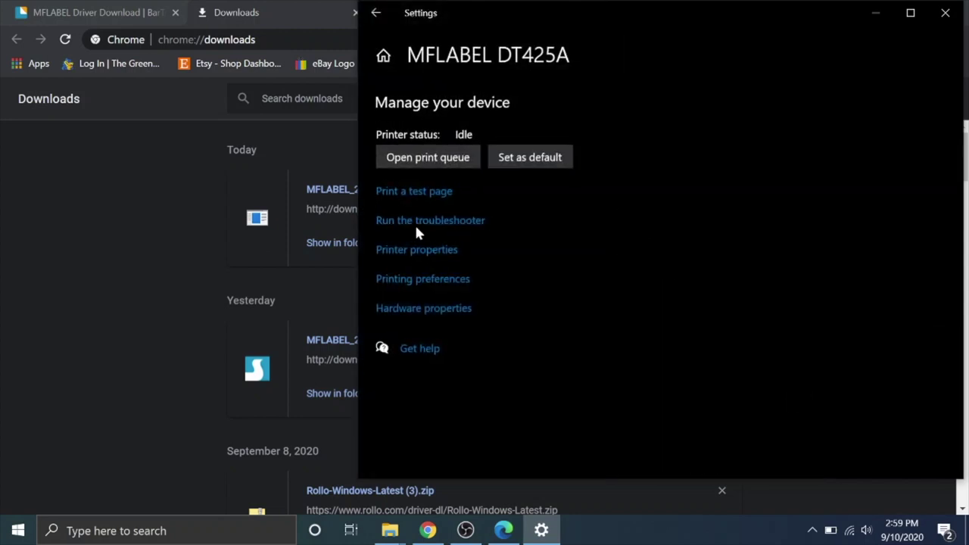
click(397, 196)
Open the printing preferences of MFLABEL DT425A and review its page setup, graphics, stock and printer options
click(436, 280)
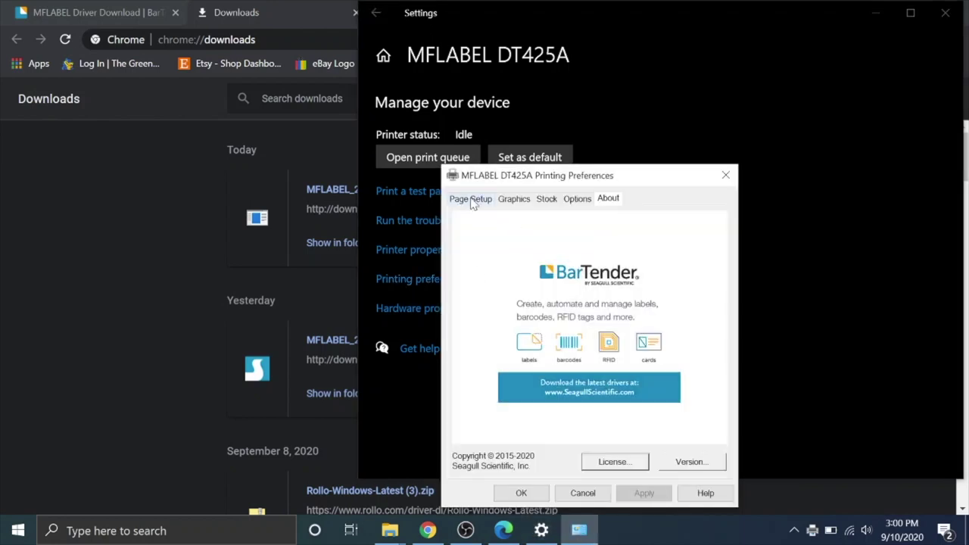
click(470, 199)
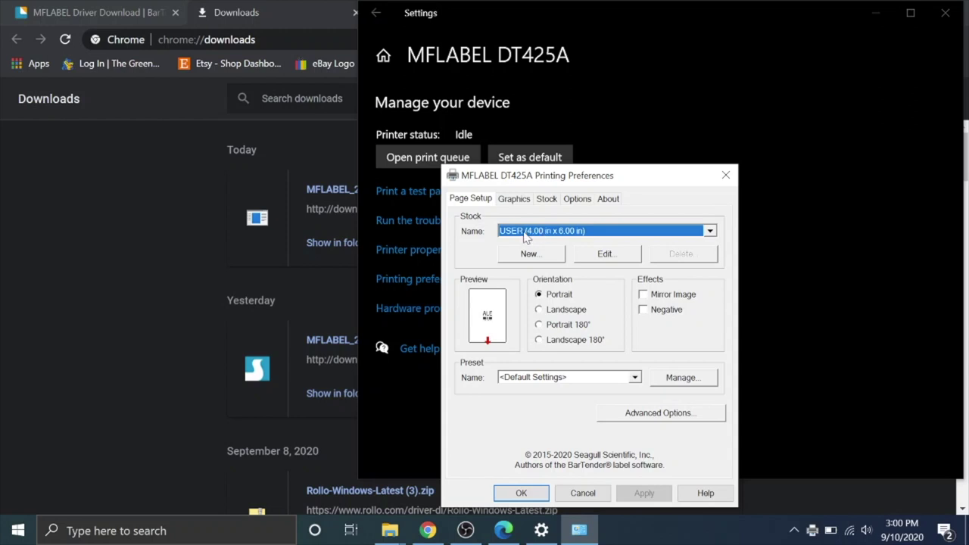
click(515, 198)
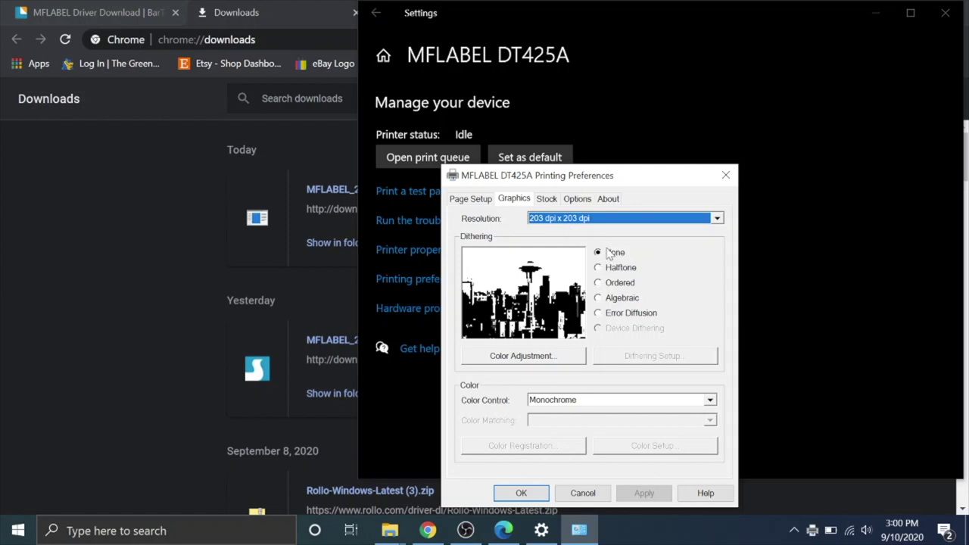
click(546, 199)
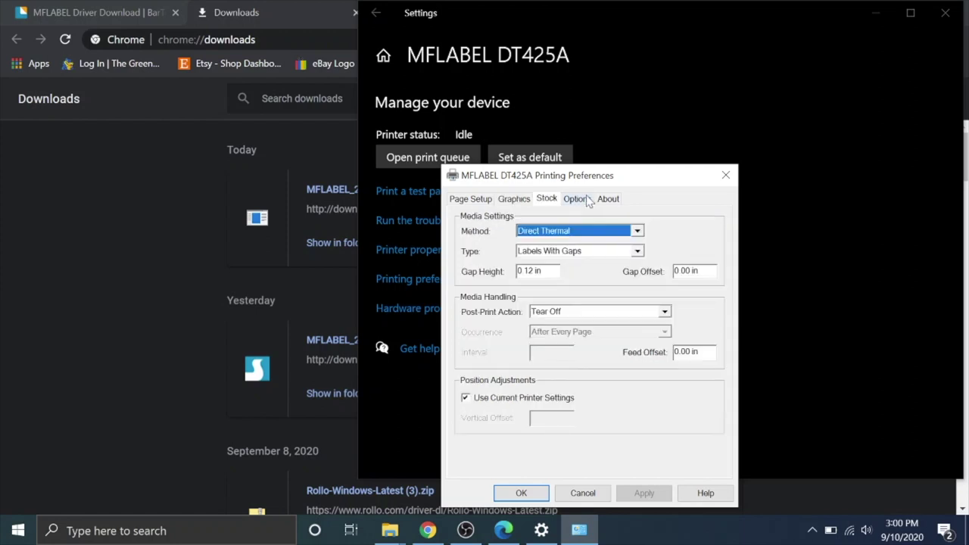
click(585, 199)
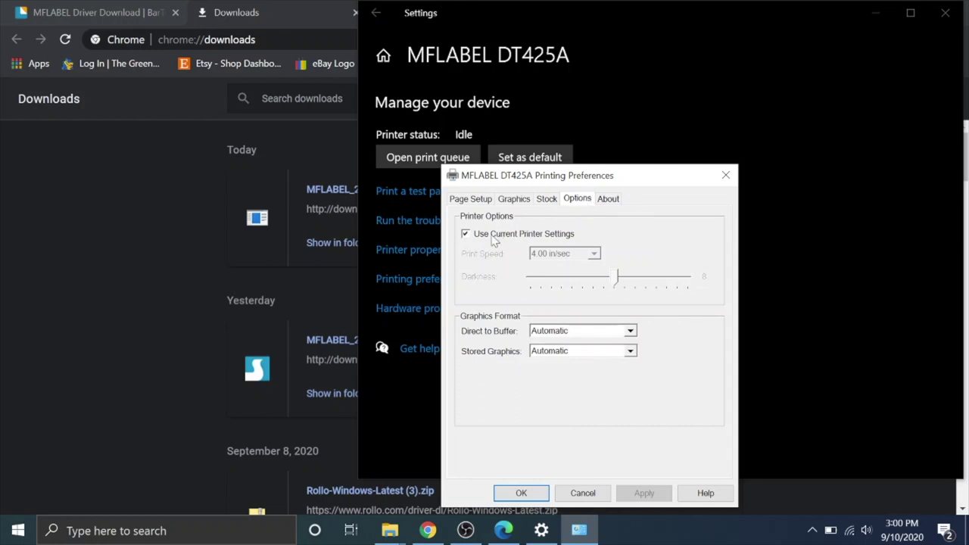
Turn off Use Current Printer Settings to view the available print speeds, then turn it back on and accept the preferences
click(464, 234)
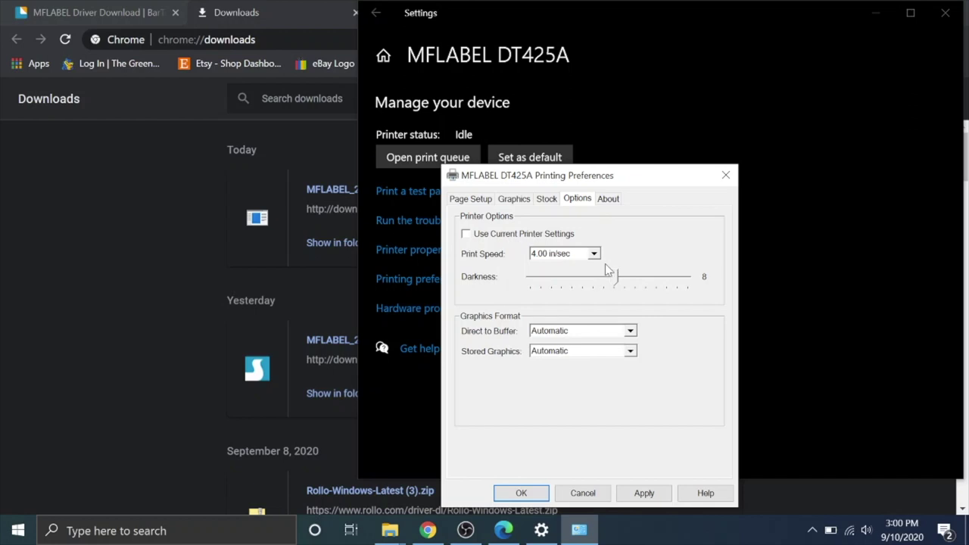
click(574, 254)
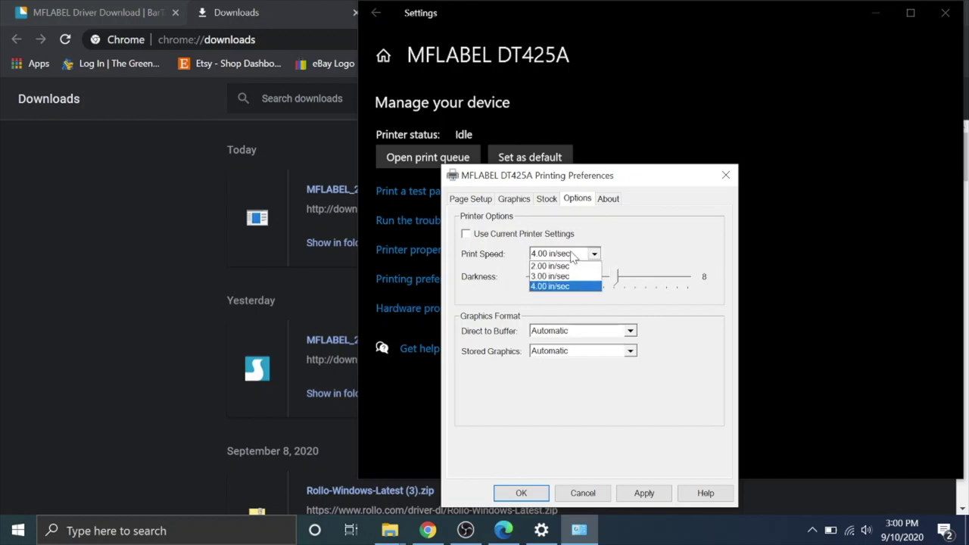
click(619, 219)
click(476, 236)
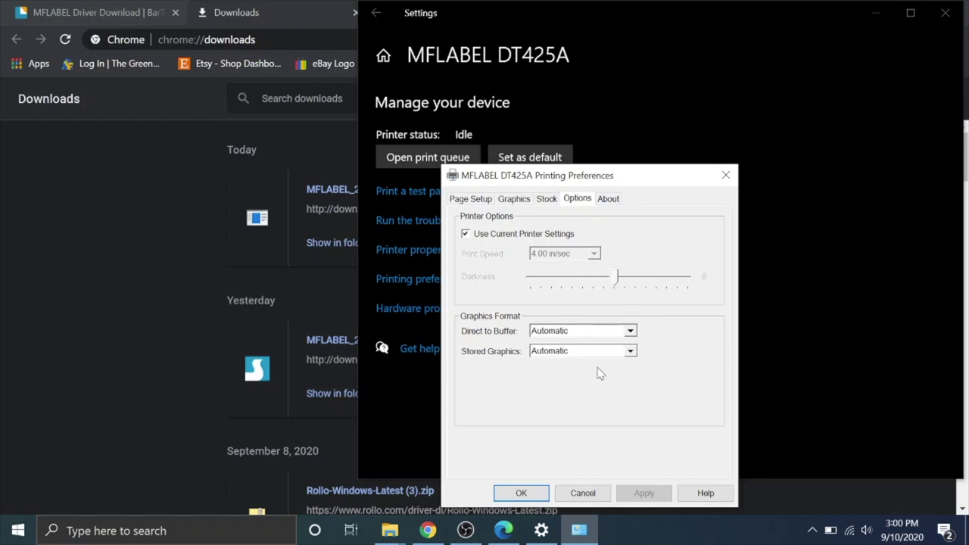
click(519, 494)
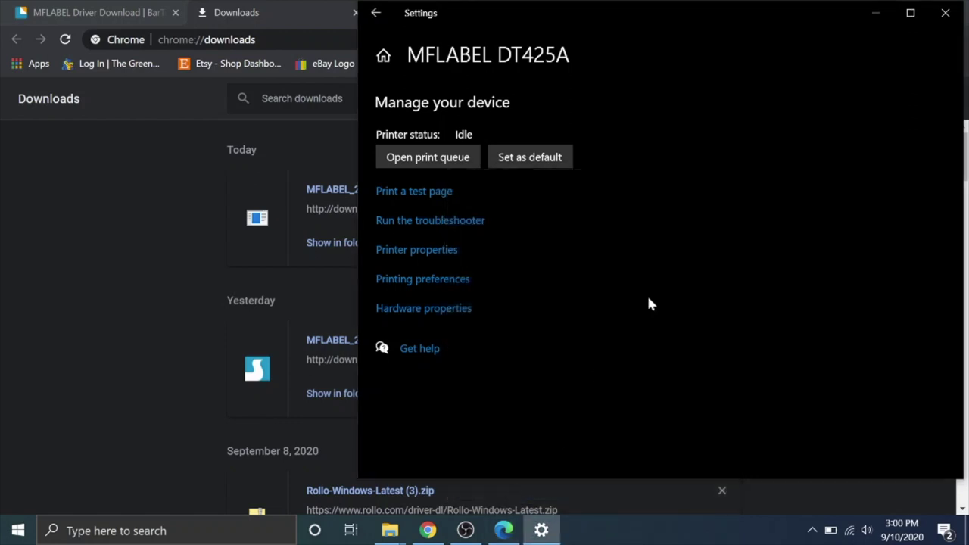
Switch to Chrome and load fulfilledmerchant.com in place of the downloads page
click(266, 20)
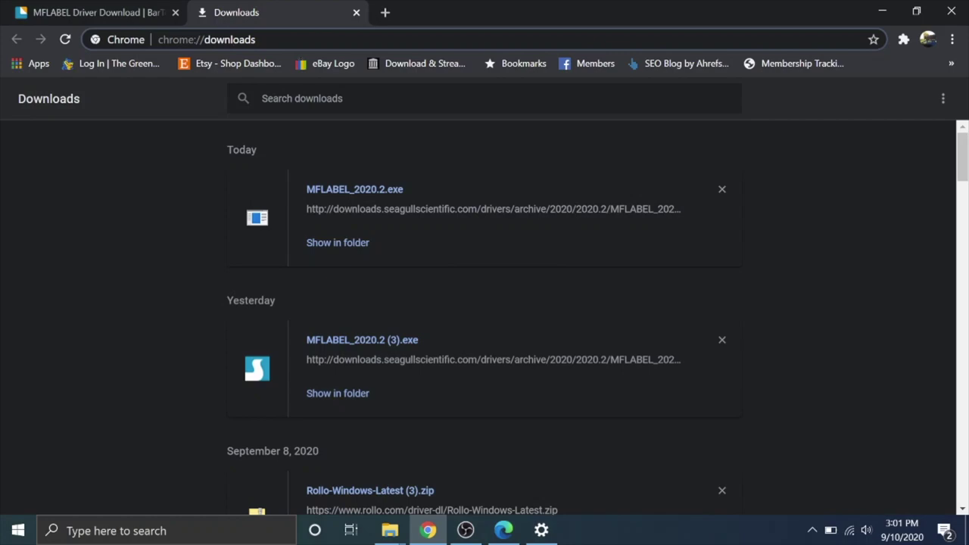
triple_click(233, 39)
text(fulfilledmerchant.com)
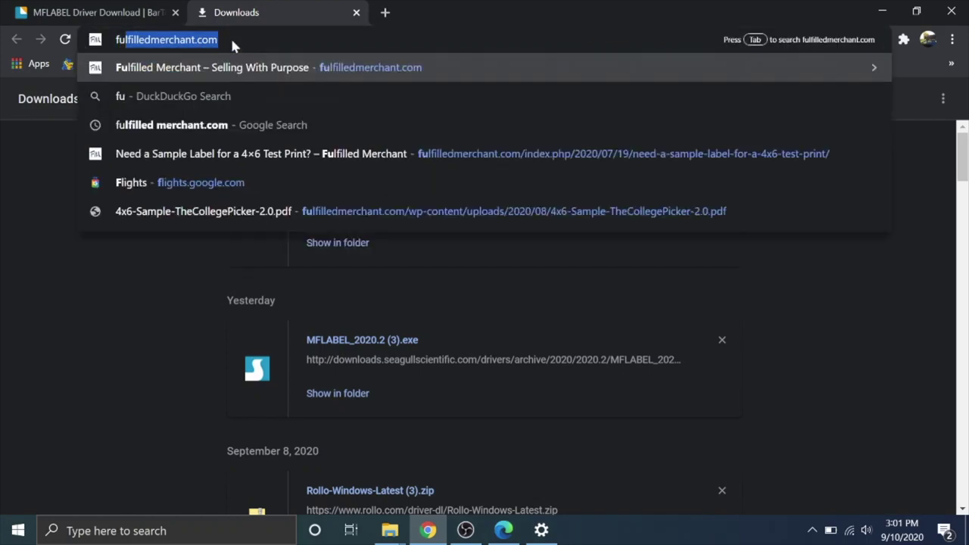
key(Return)
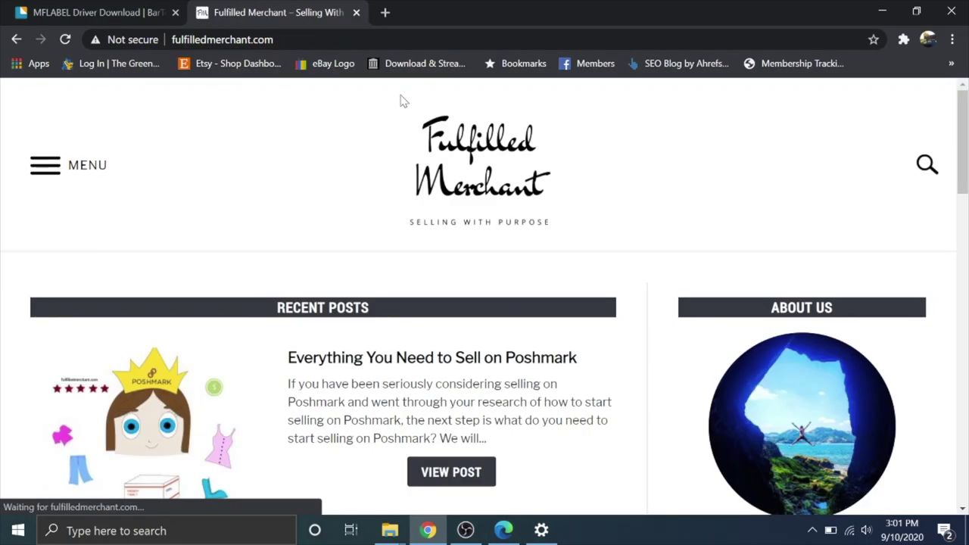
Find the post "Need a Sample Label for a 4×6 Test Print?" and open its downloadable sample label PDF
scroll(434, 201, down, 10)
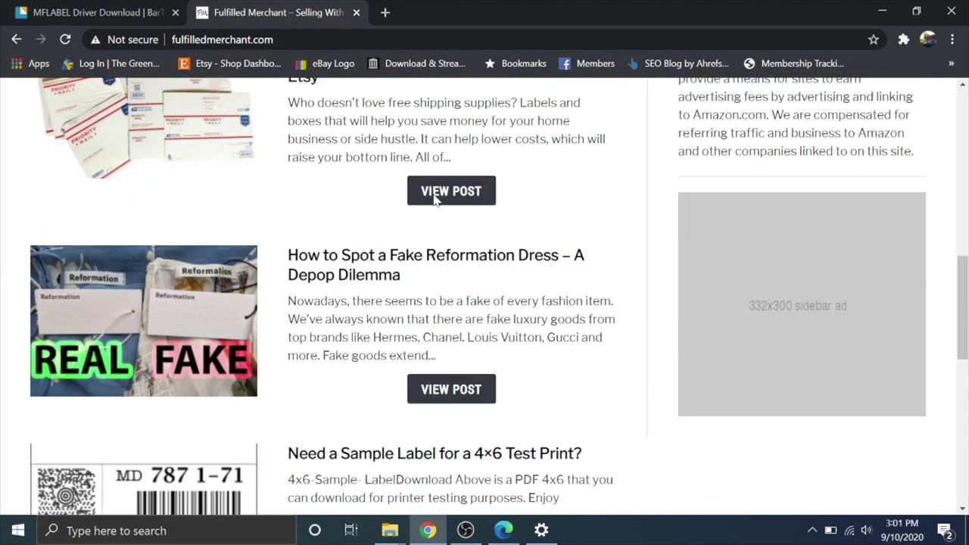
scroll(434, 201, down, 5)
scroll(428, 209, up, 3)
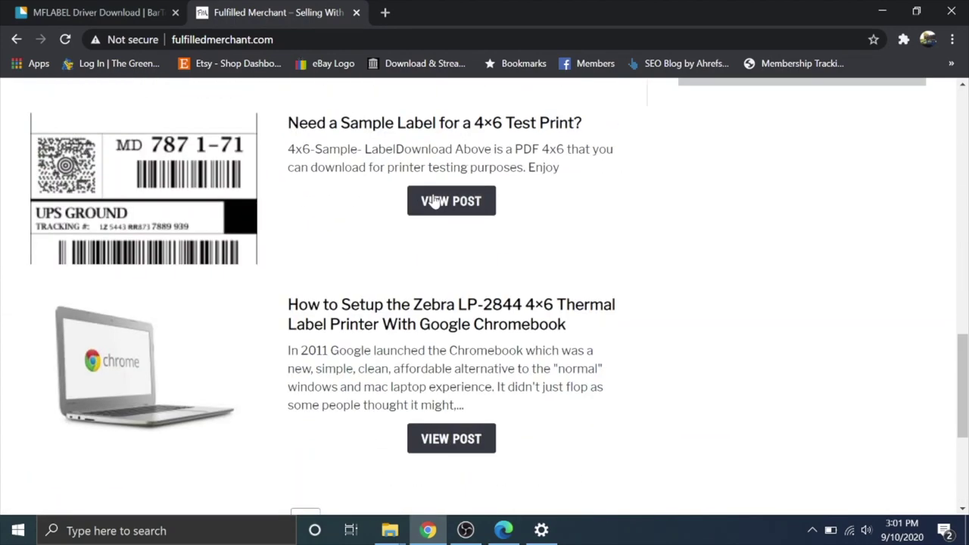
click(428, 206)
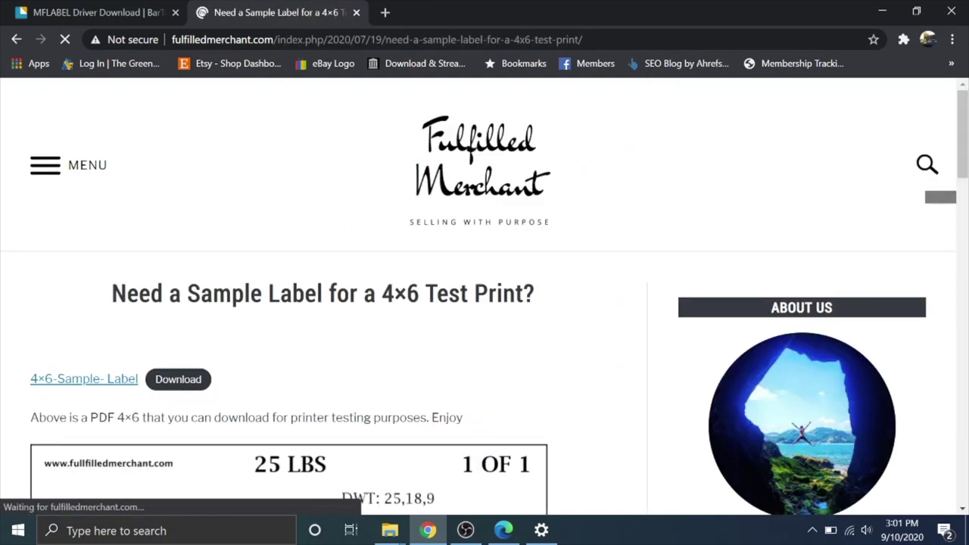
click(173, 380)
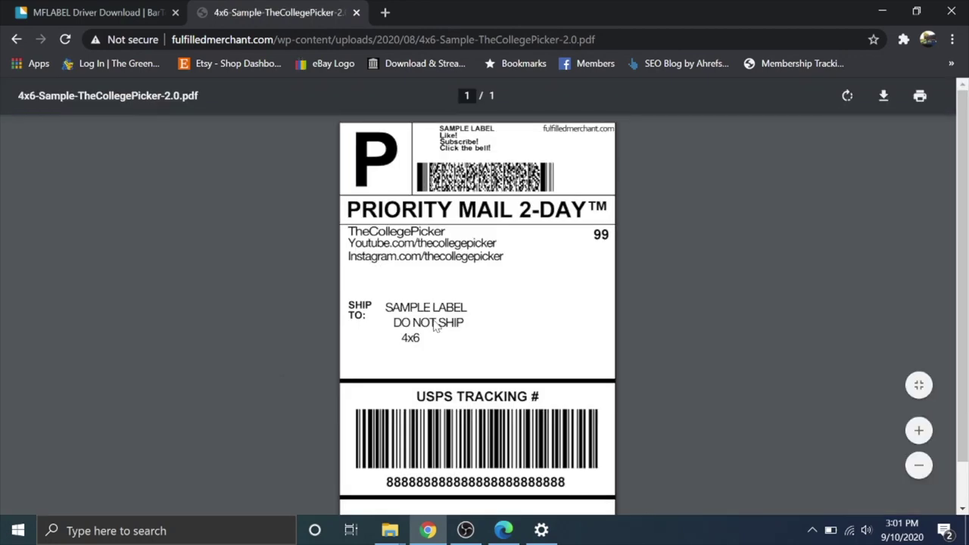
Print the sample label PDF on MFLABEL DT425A with the USER paper size, checking the other available paper sizes before printing
key(ctrl+p)
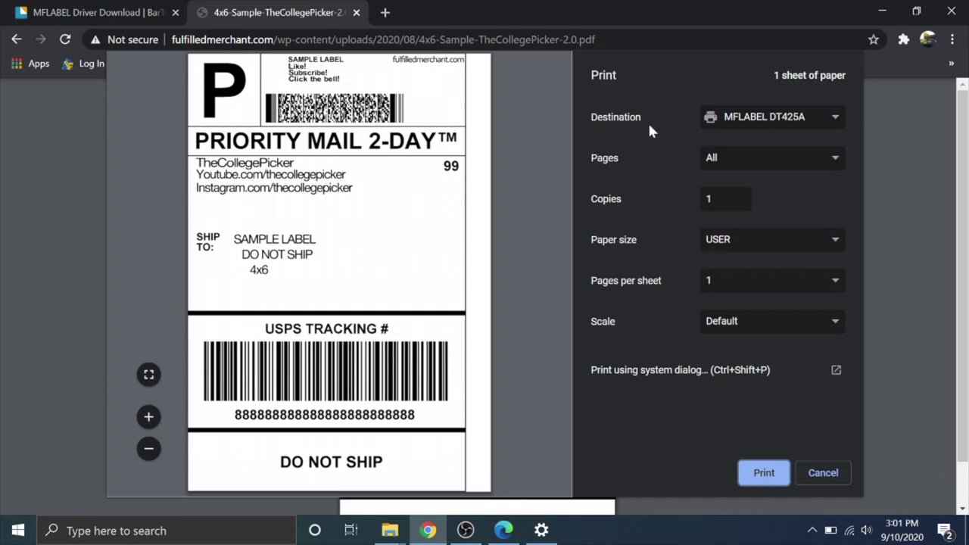
click(746, 121)
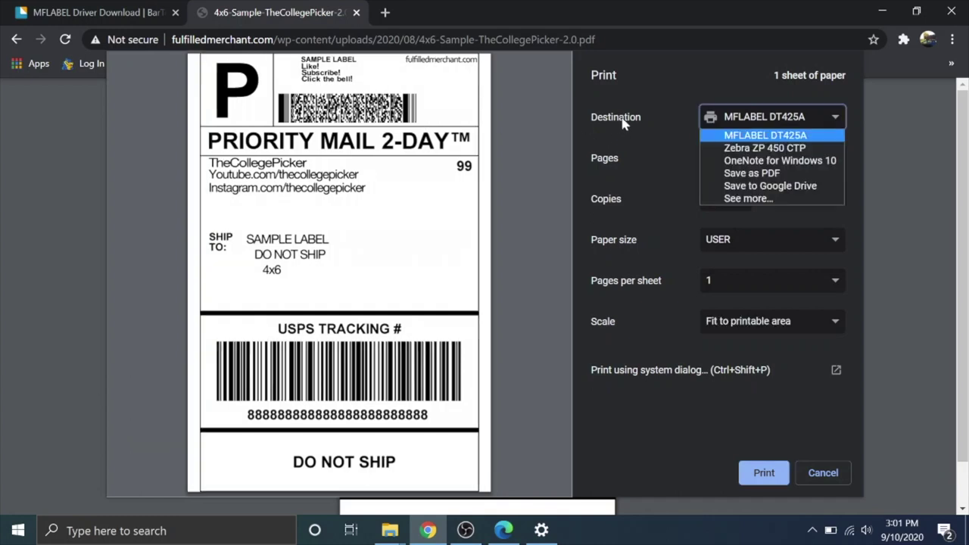
click(728, 134)
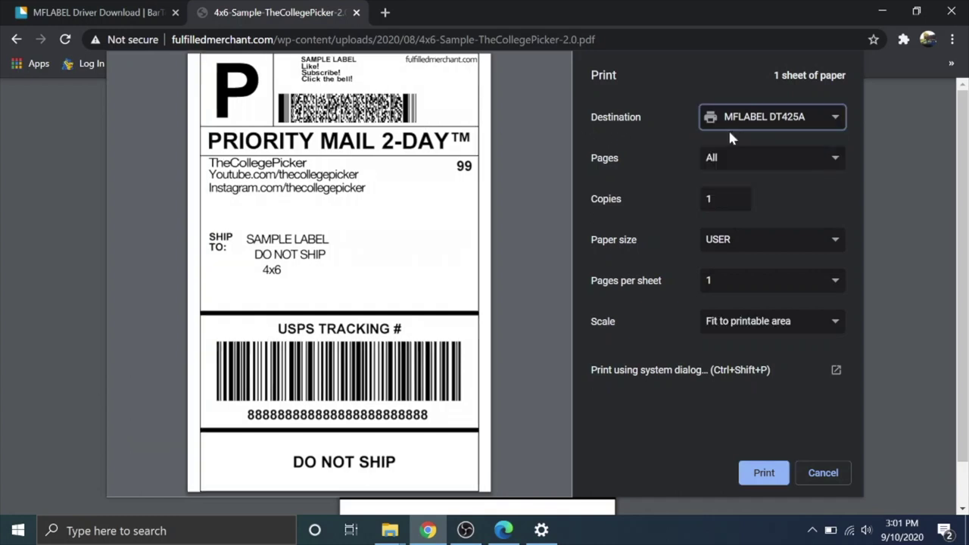
click(723, 247)
click(718, 259)
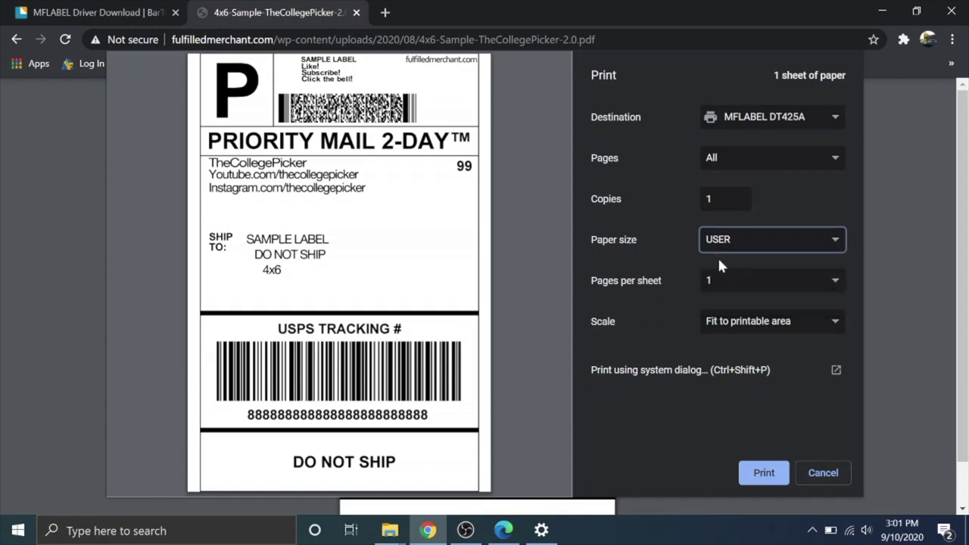
click(718, 244)
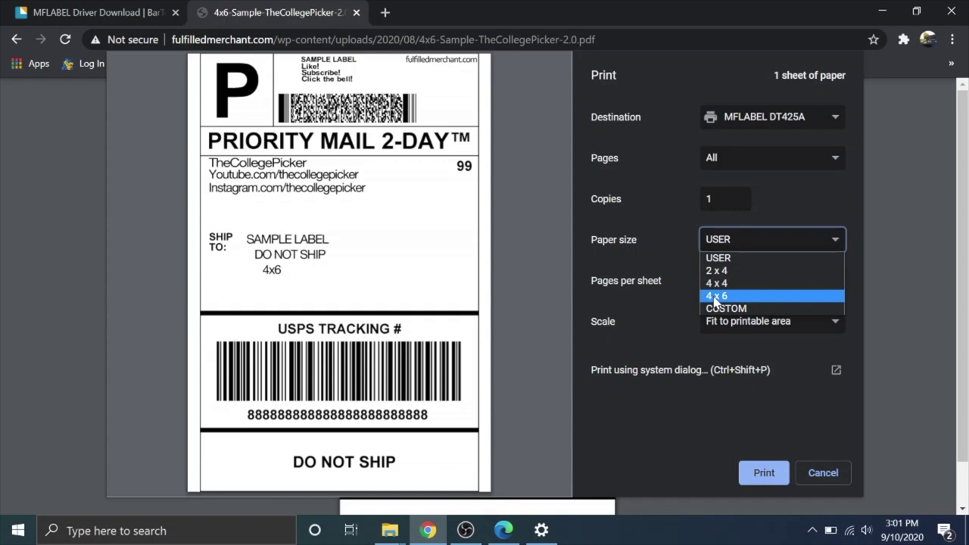
click(648, 239)
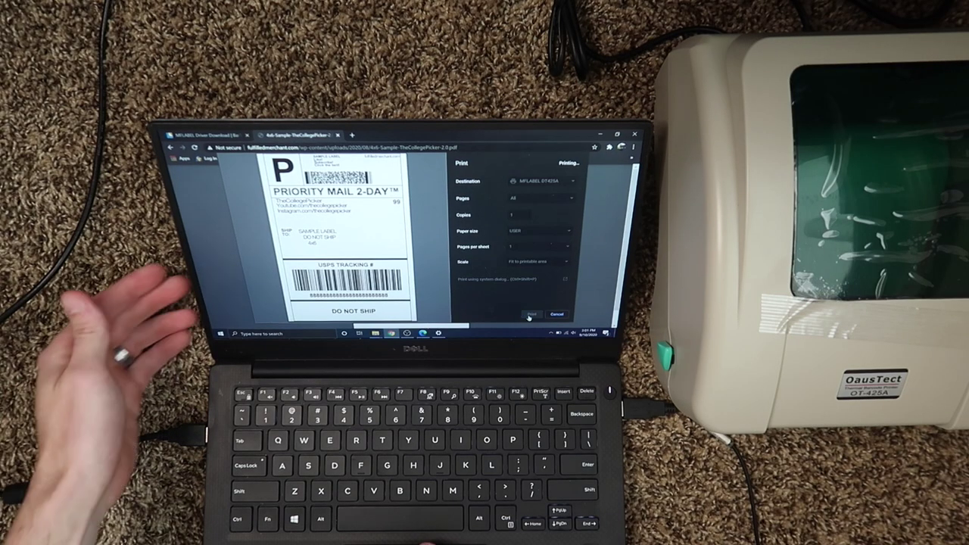
click(763, 473)
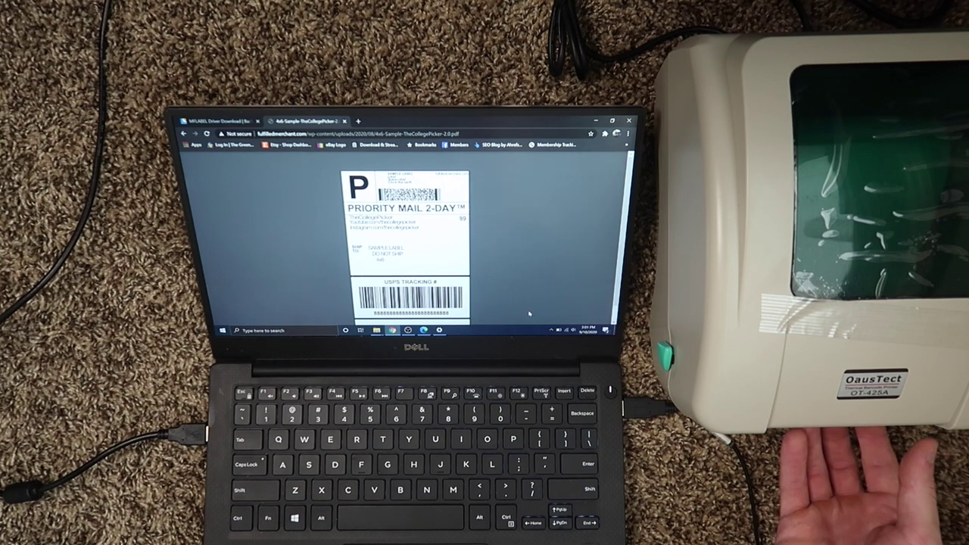